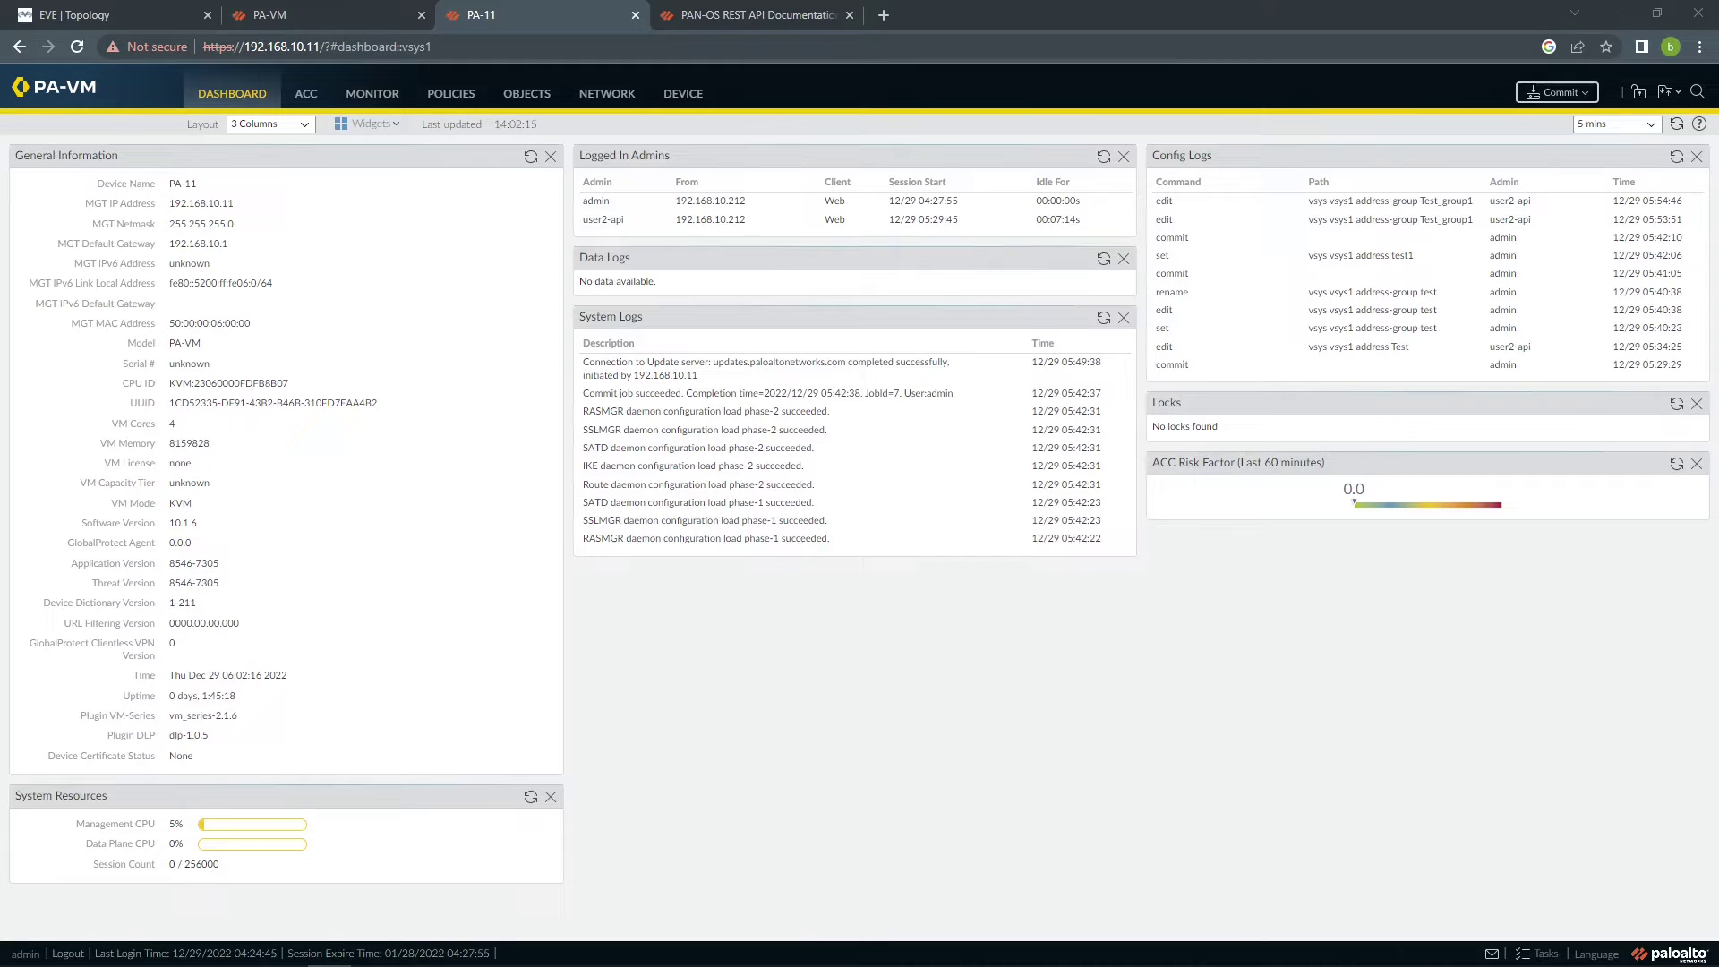
Switch from the Chrome PA-VM dashboard to the Postman window showing the address groups request
key(alt+Tab)
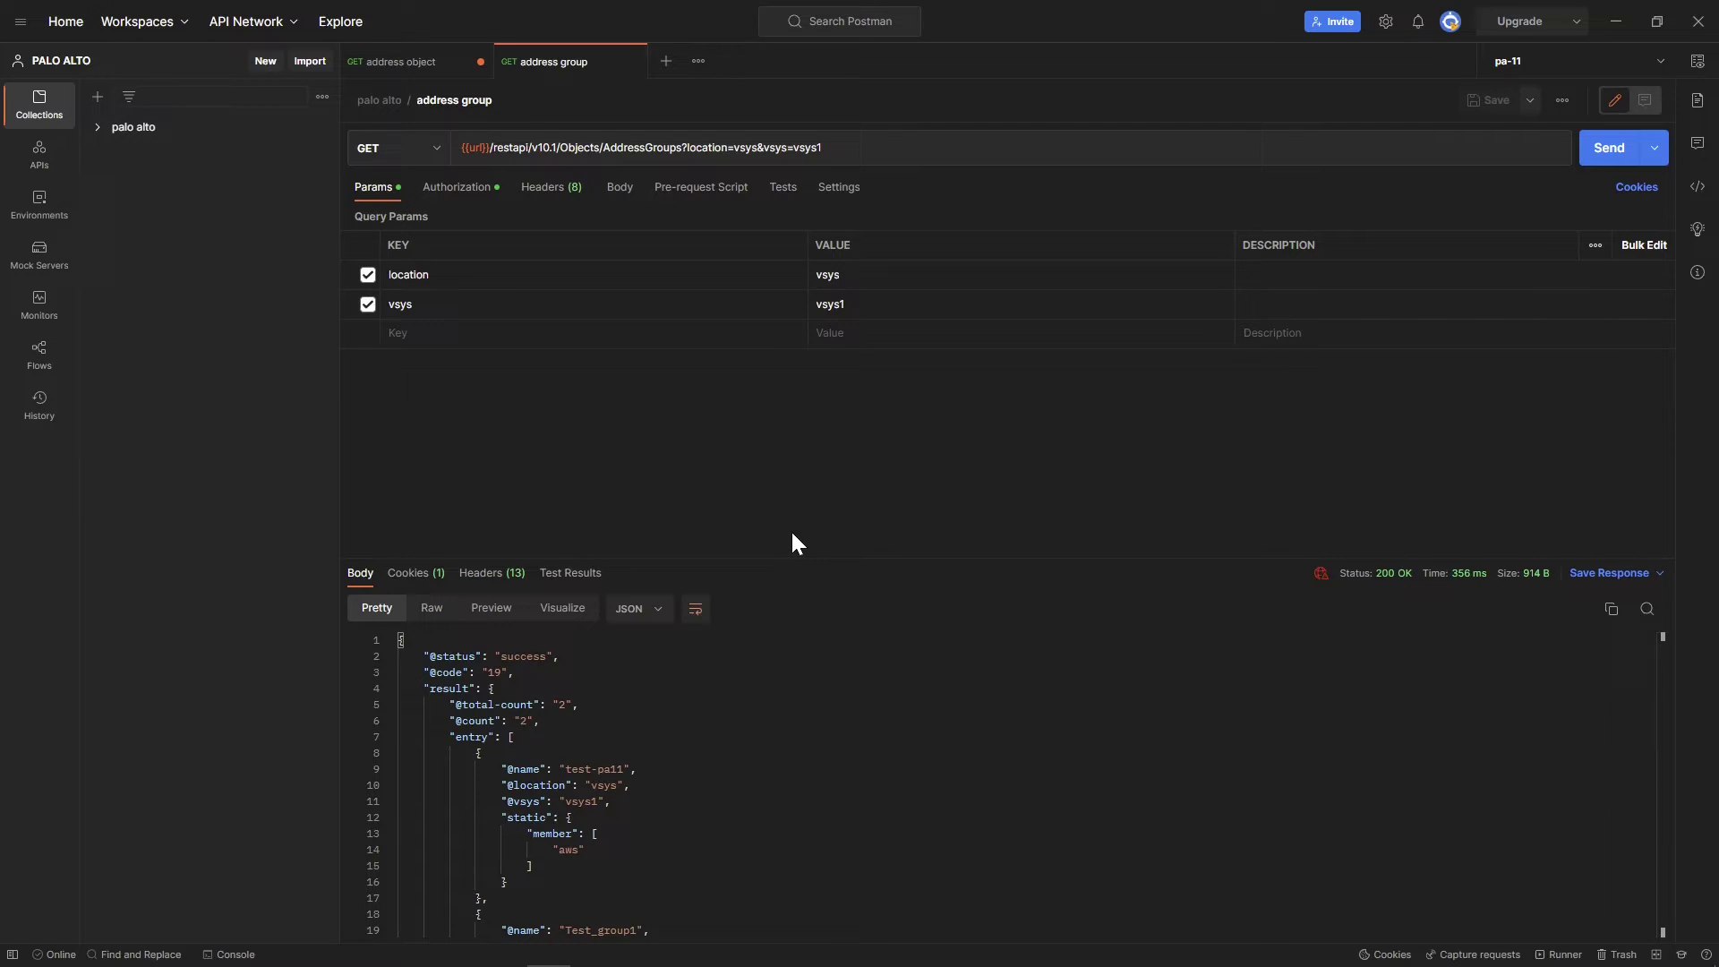
Add a variable named 'key' with current value 'key' to the pa-10 environment
click(39, 208)
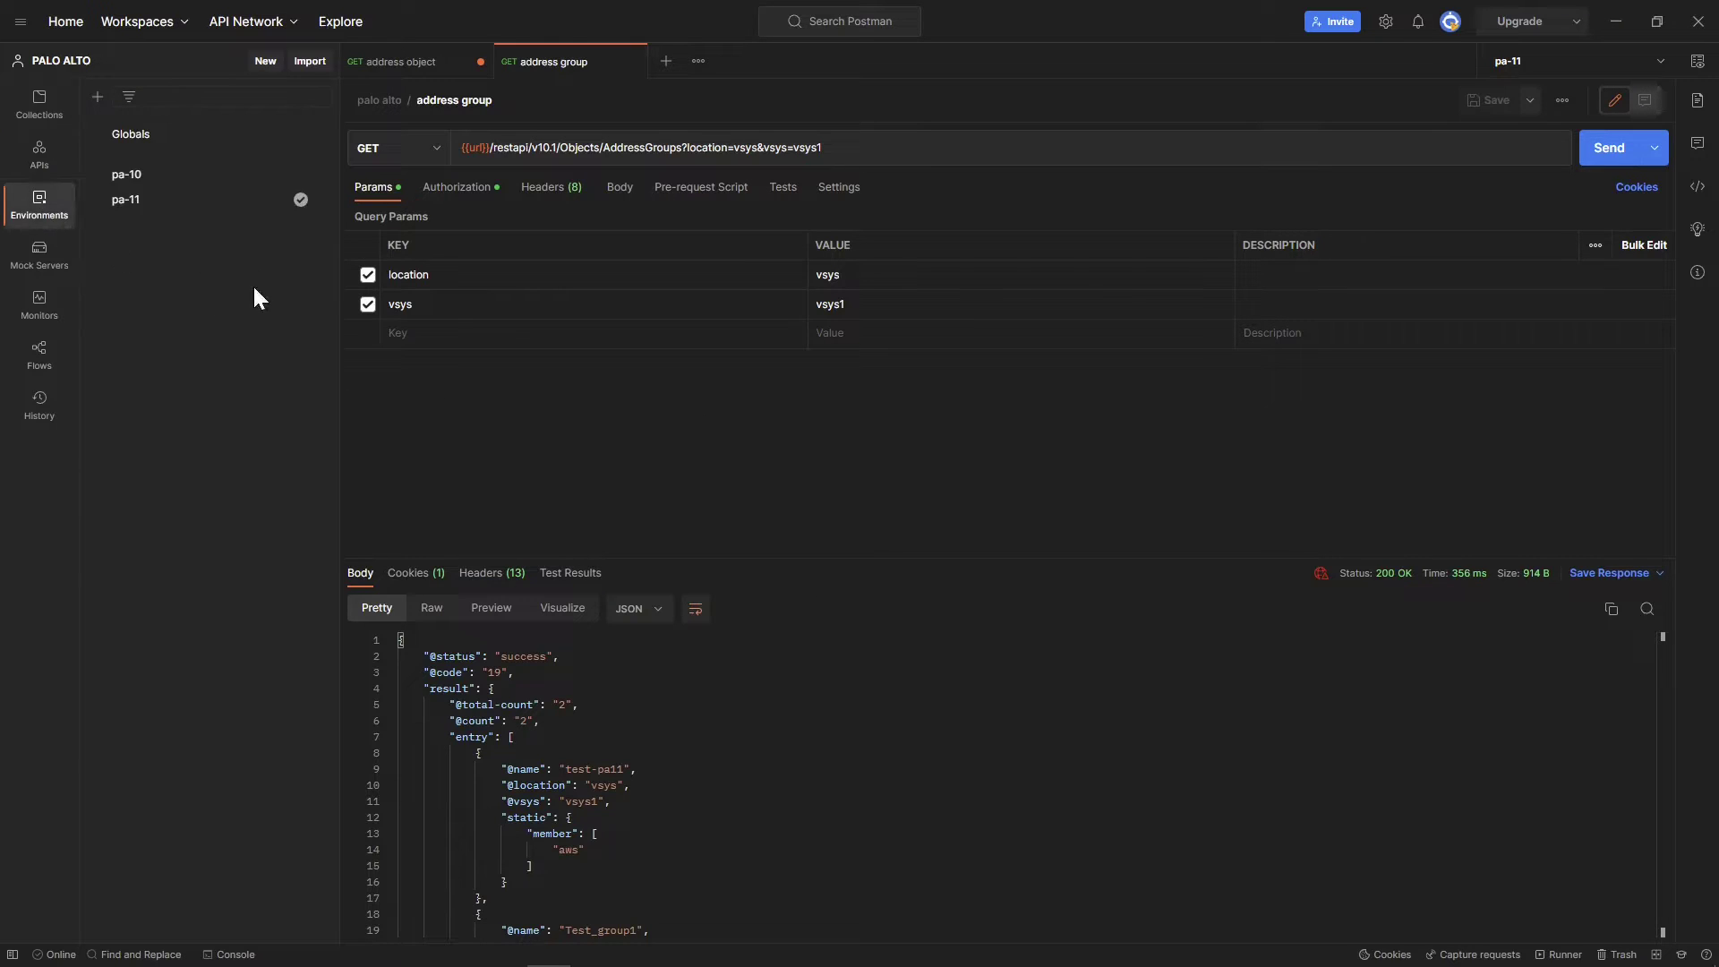
click(123, 177)
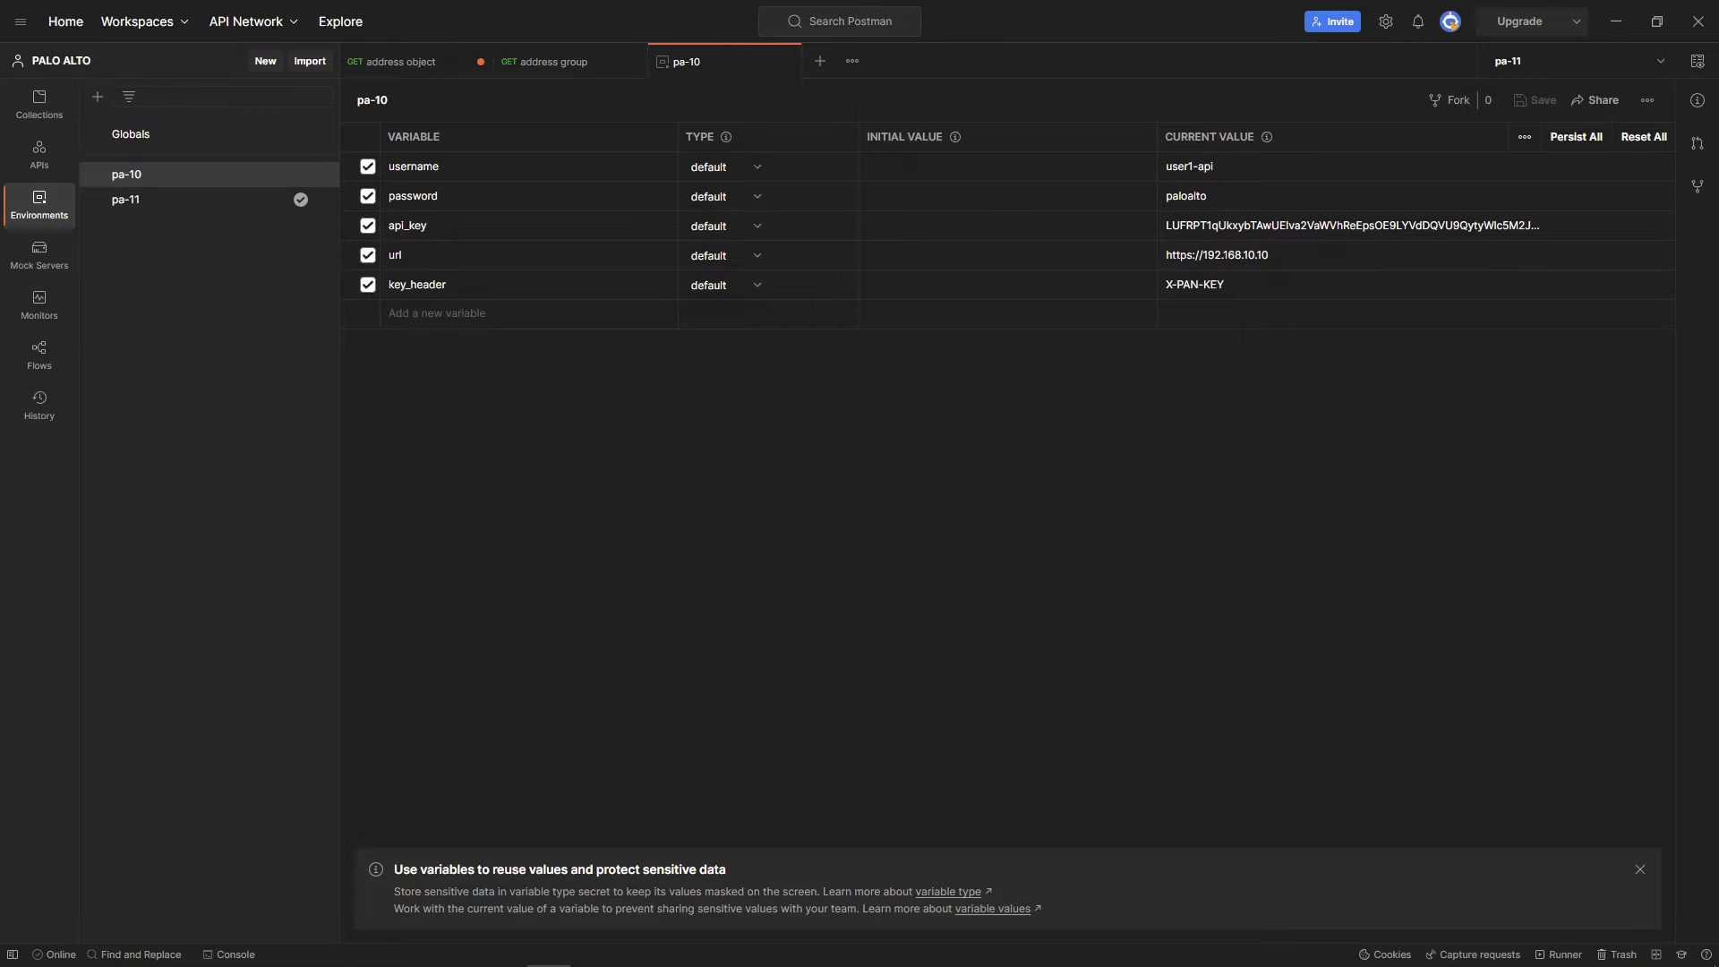
click(455, 315)
text(ke)
text(y)
key(Tab)
key(Tab)
key(Tab)
text(key)
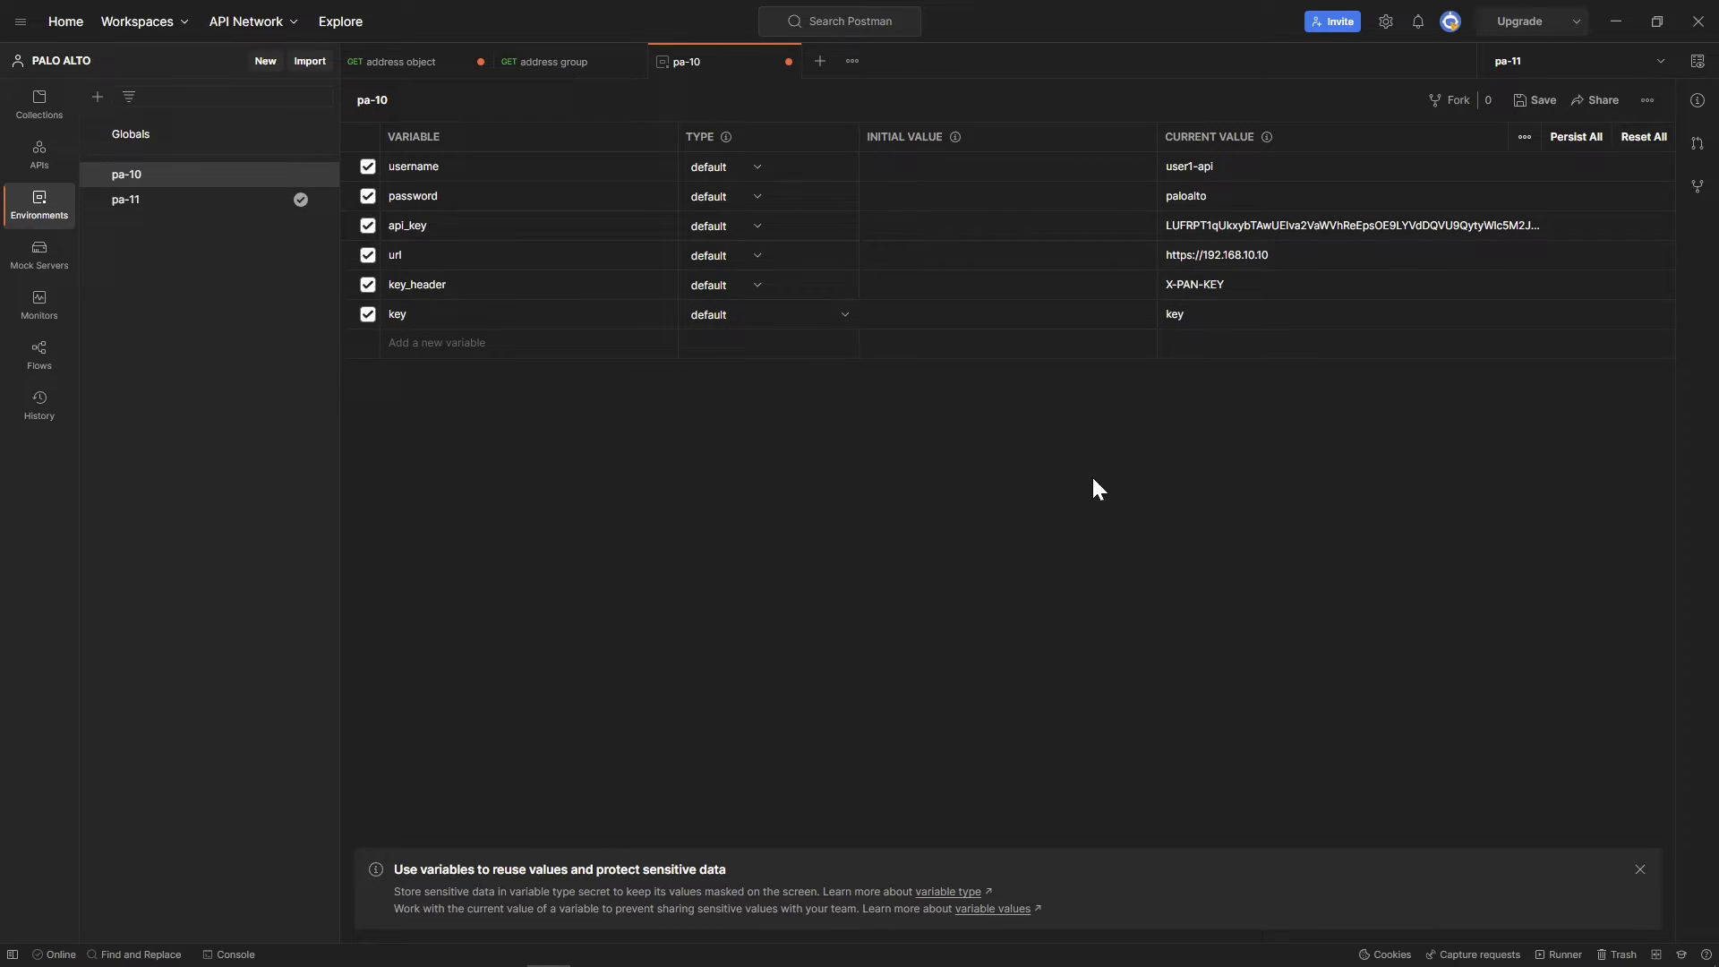
Add the same 'key' variable with value 'key' to pa-11 and save it
click(159, 201)
click(464, 314)
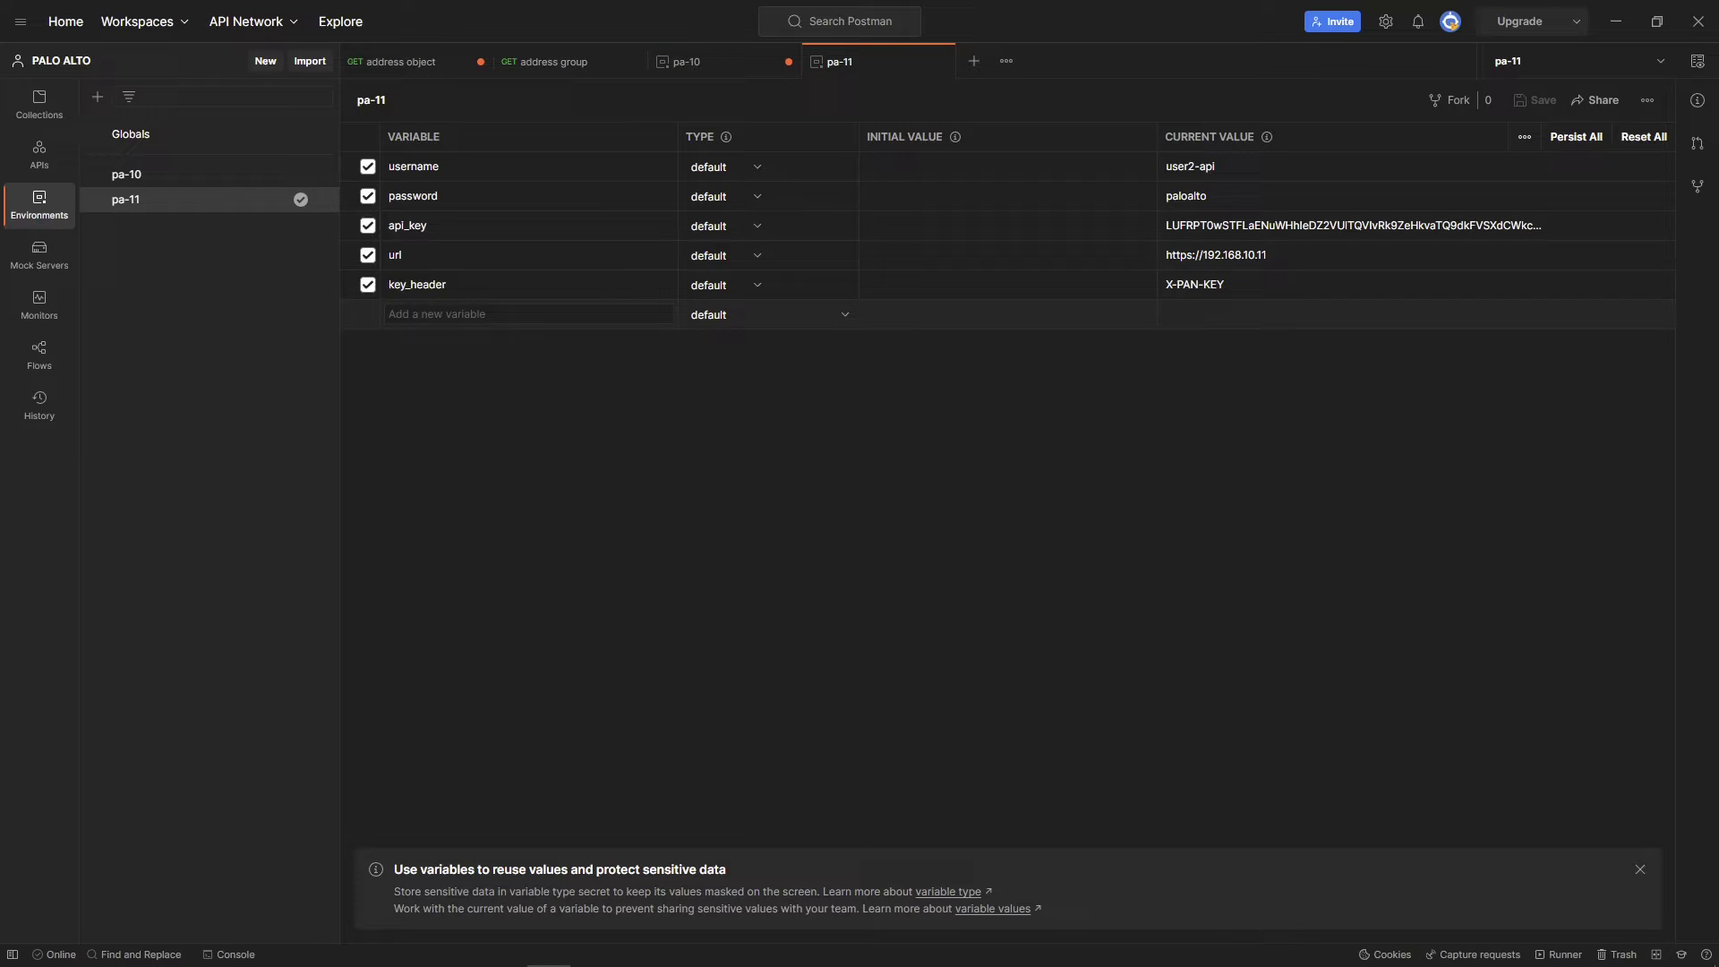
text(key)
key(Tab)
text(key)
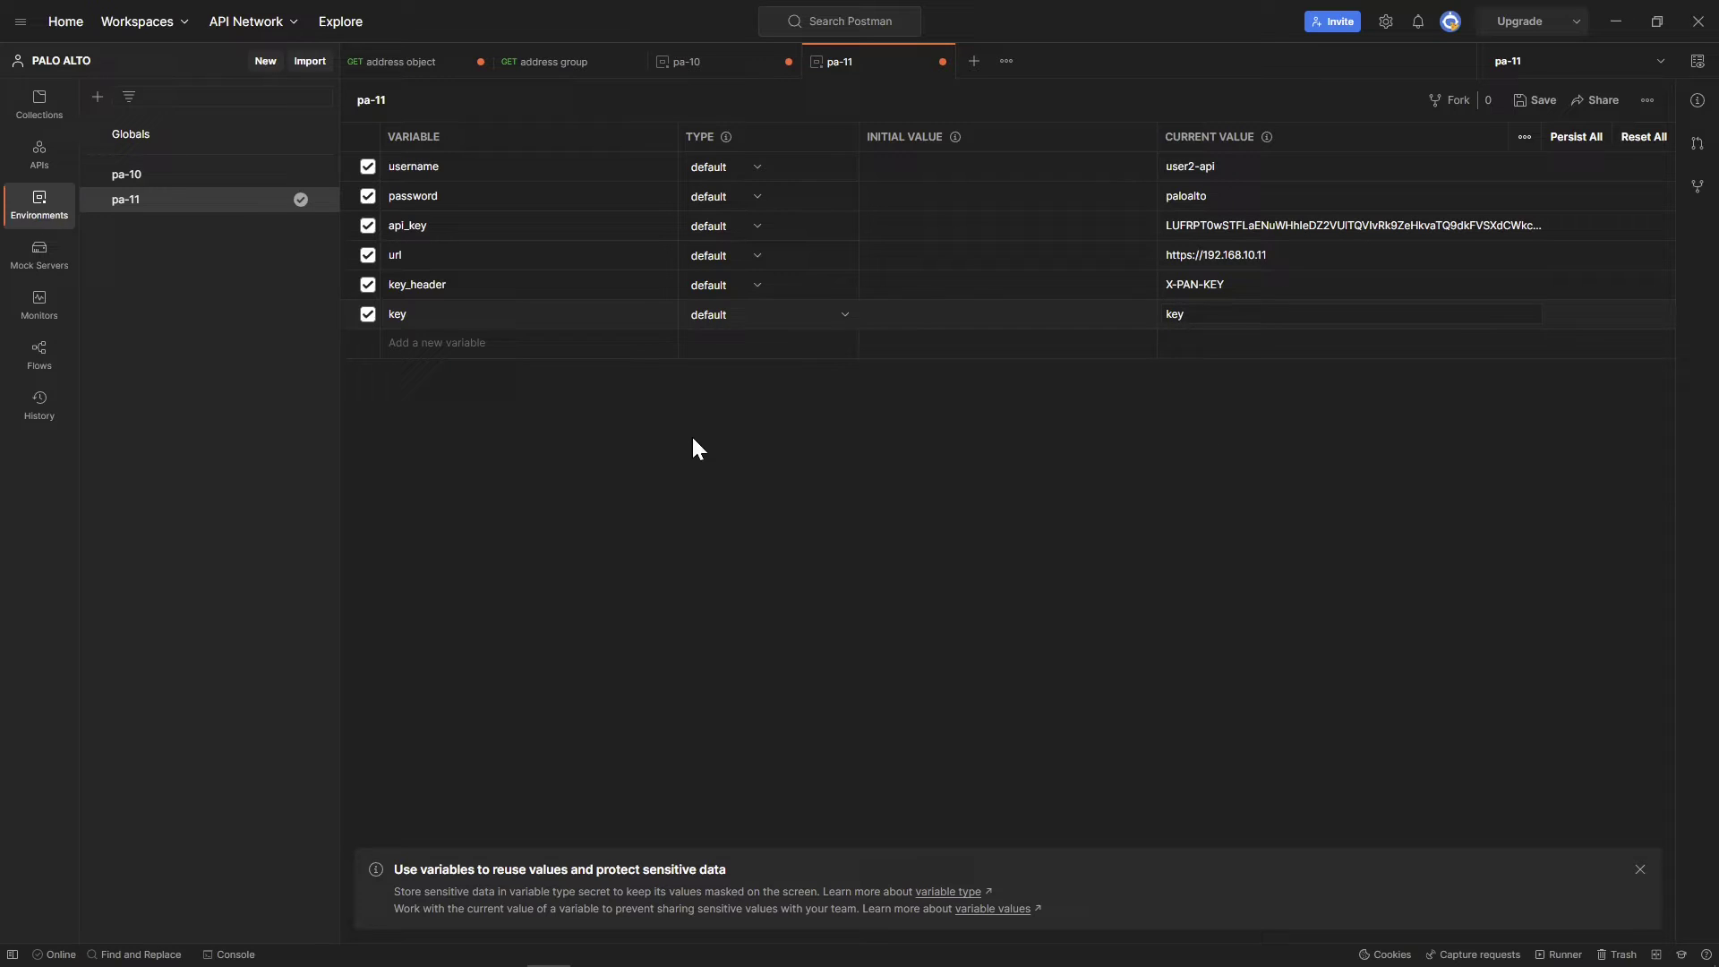
click(1536, 99)
click(179, 184)
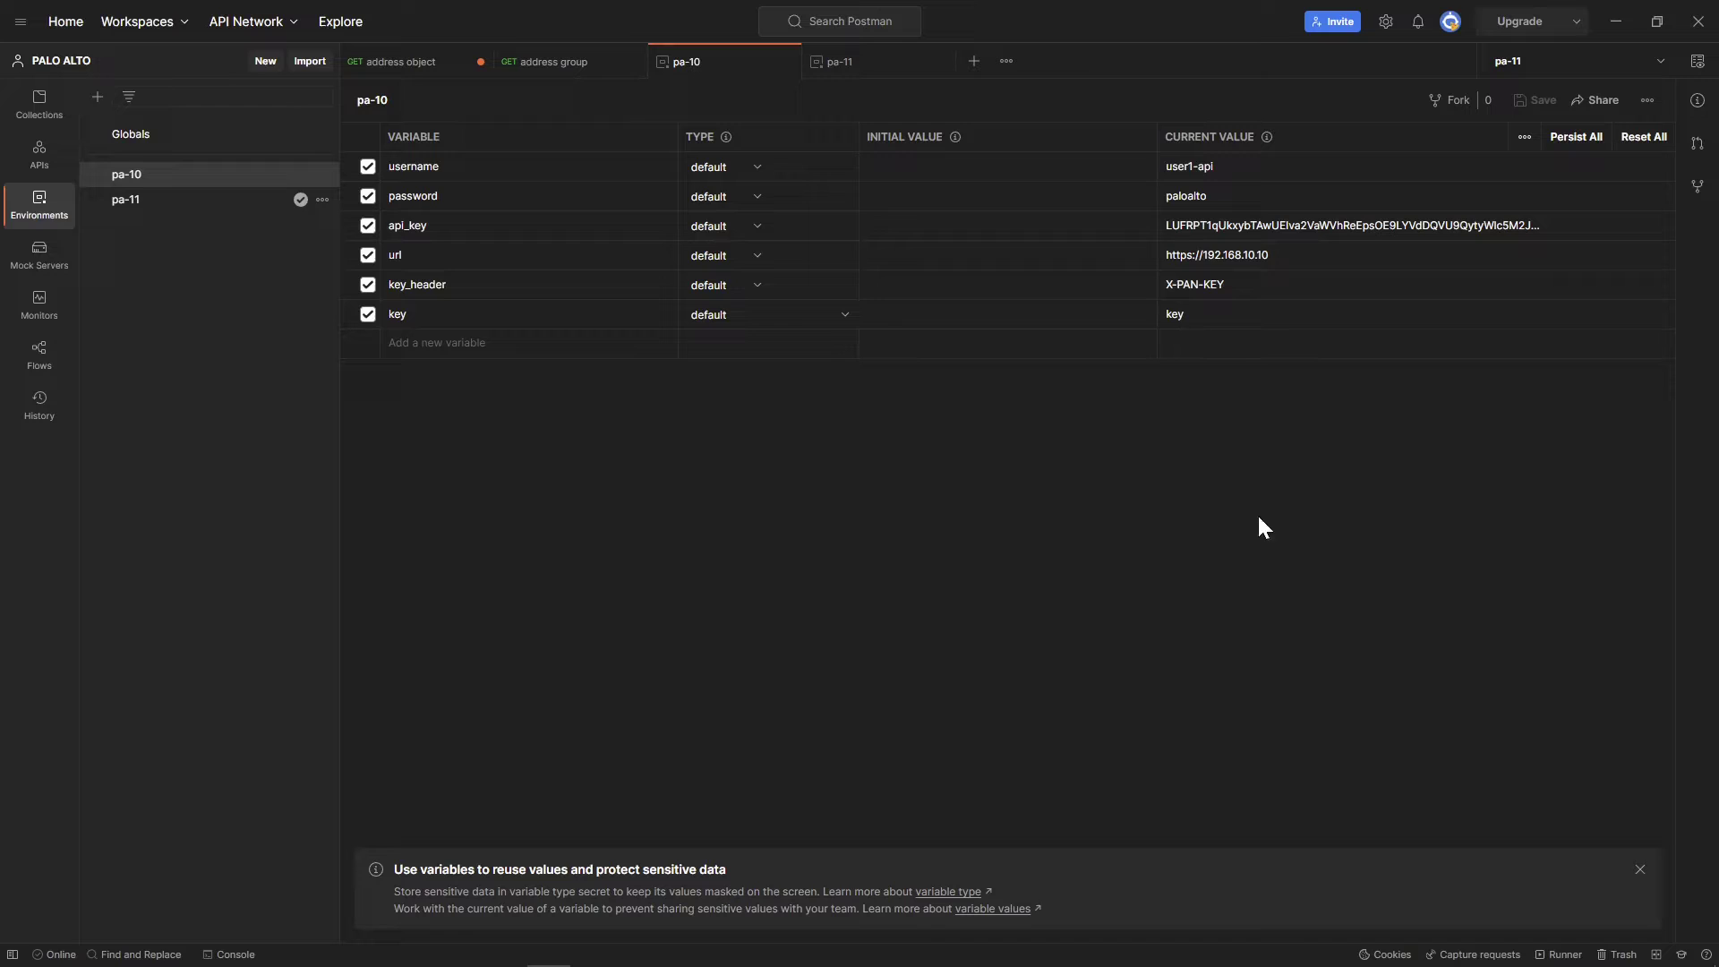
Create a new request in the palo alto collection for {{url}}/api/?type=export&category=configuration
click(51, 130)
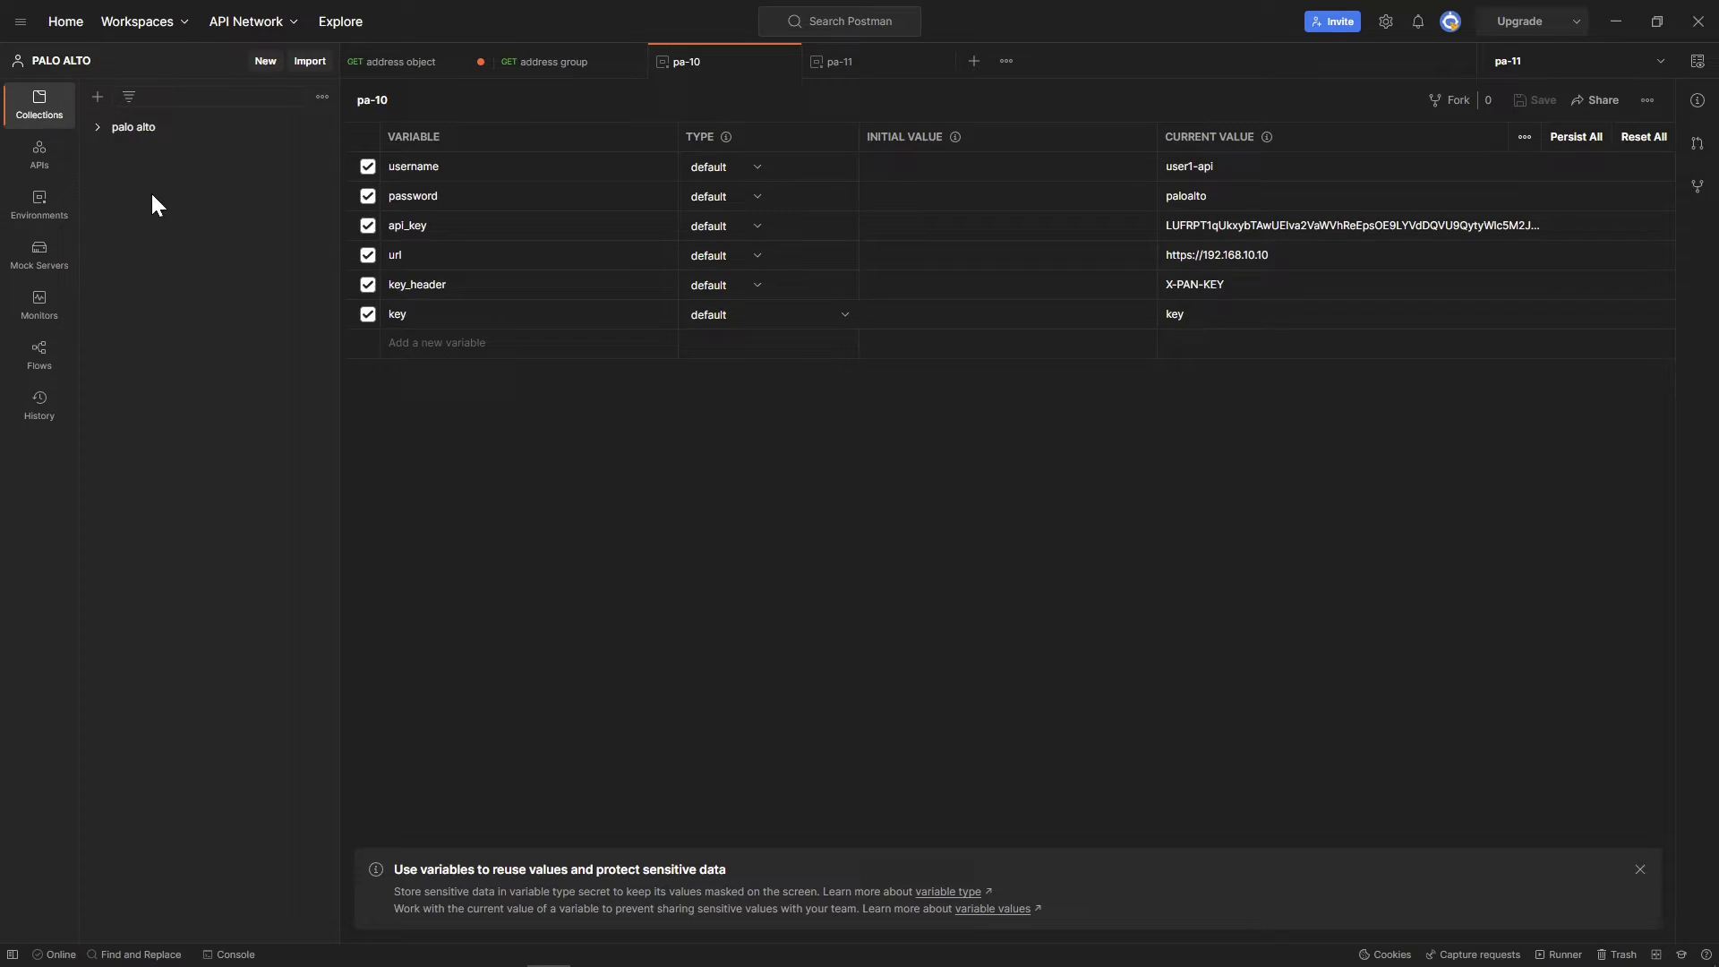
click(128, 129)
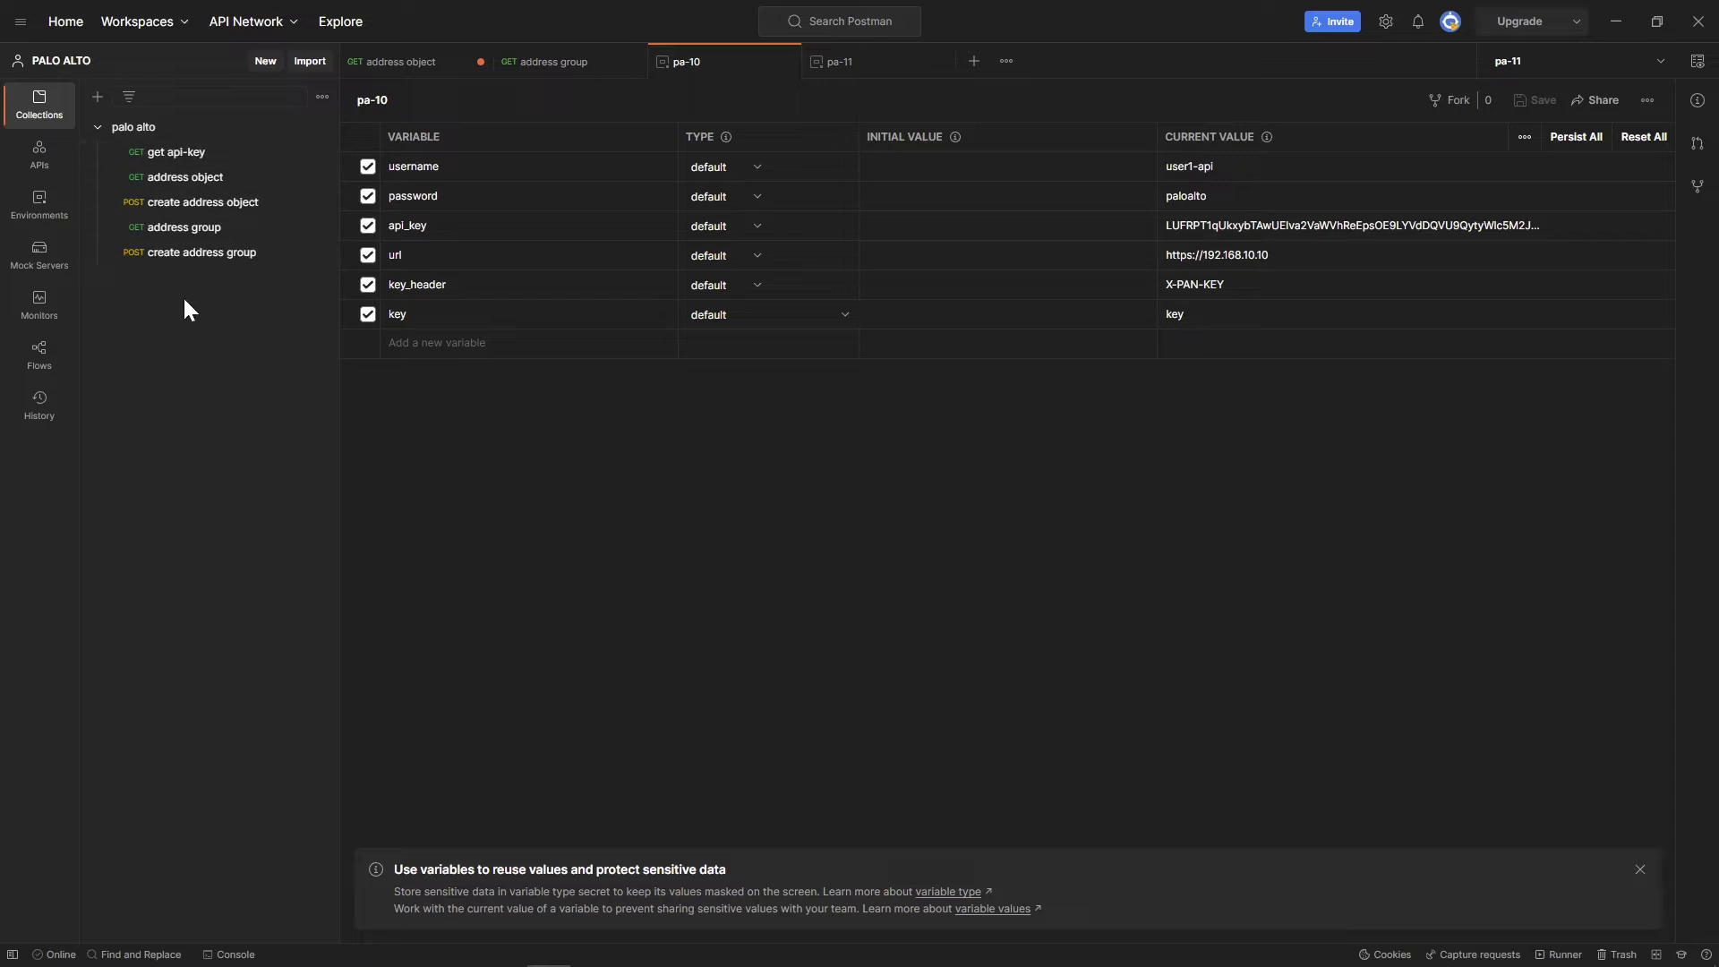
click(973, 60)
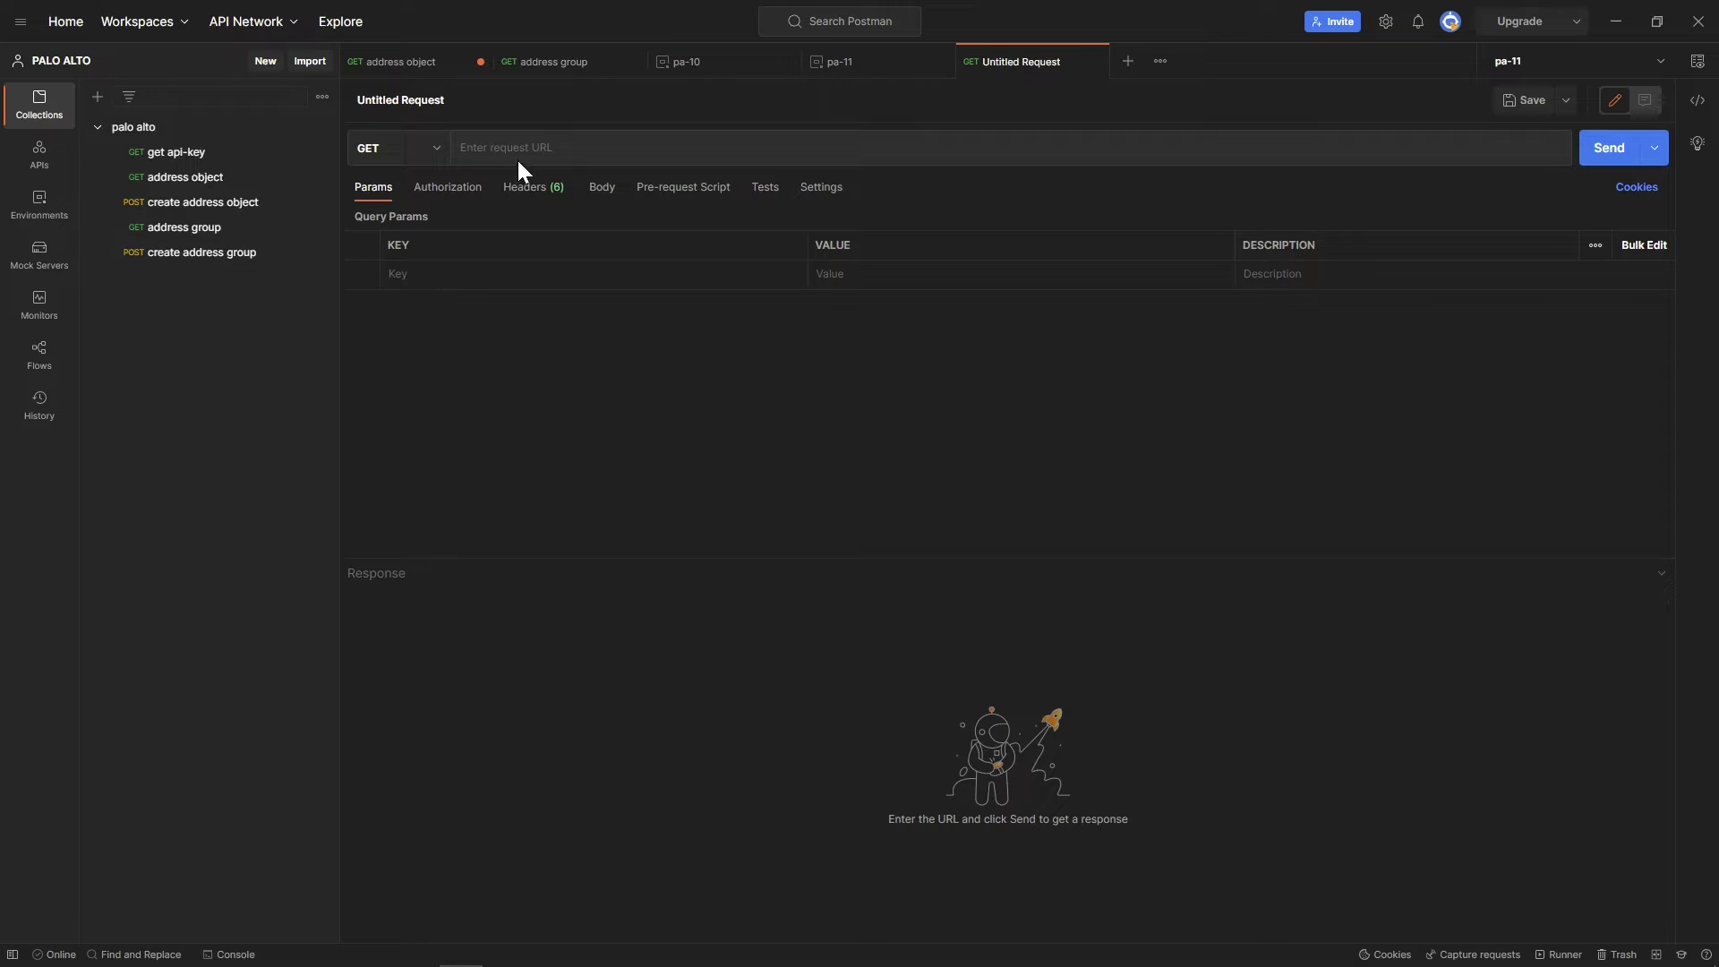
text({{url}}/api/?type=export&category=configuration)
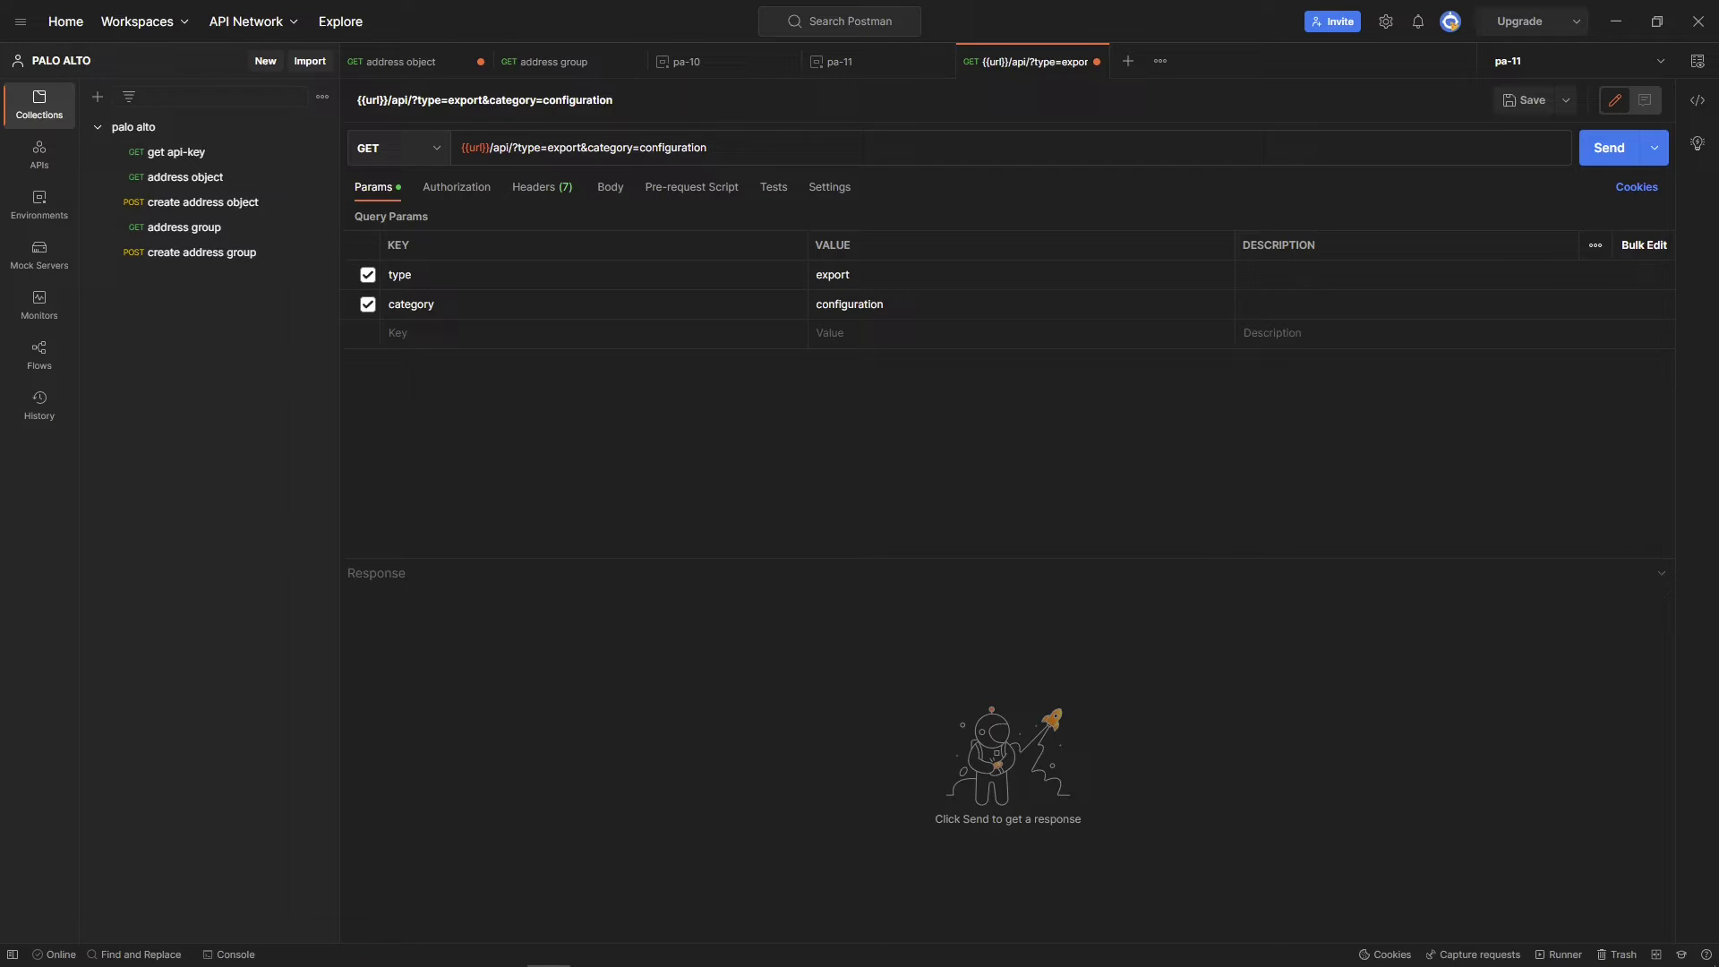
Use API Key auth with {{key_header}} and {{api_key}} in the Header, then send the export
click(456, 188)
click(605, 236)
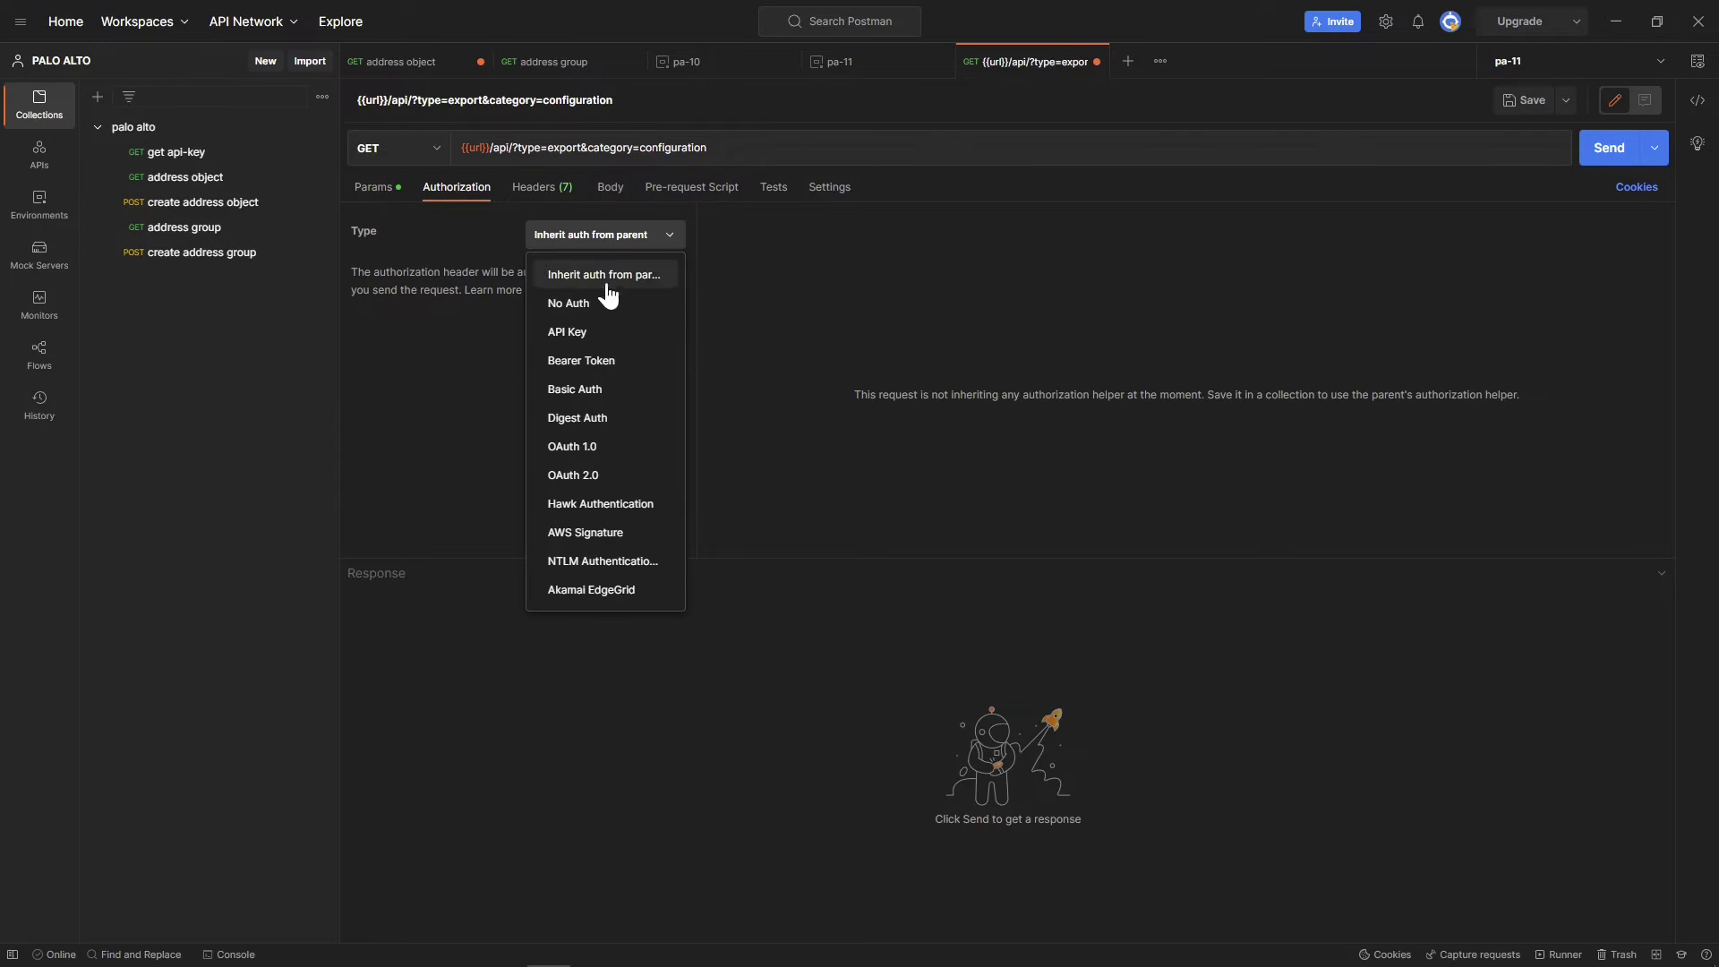
click(598, 336)
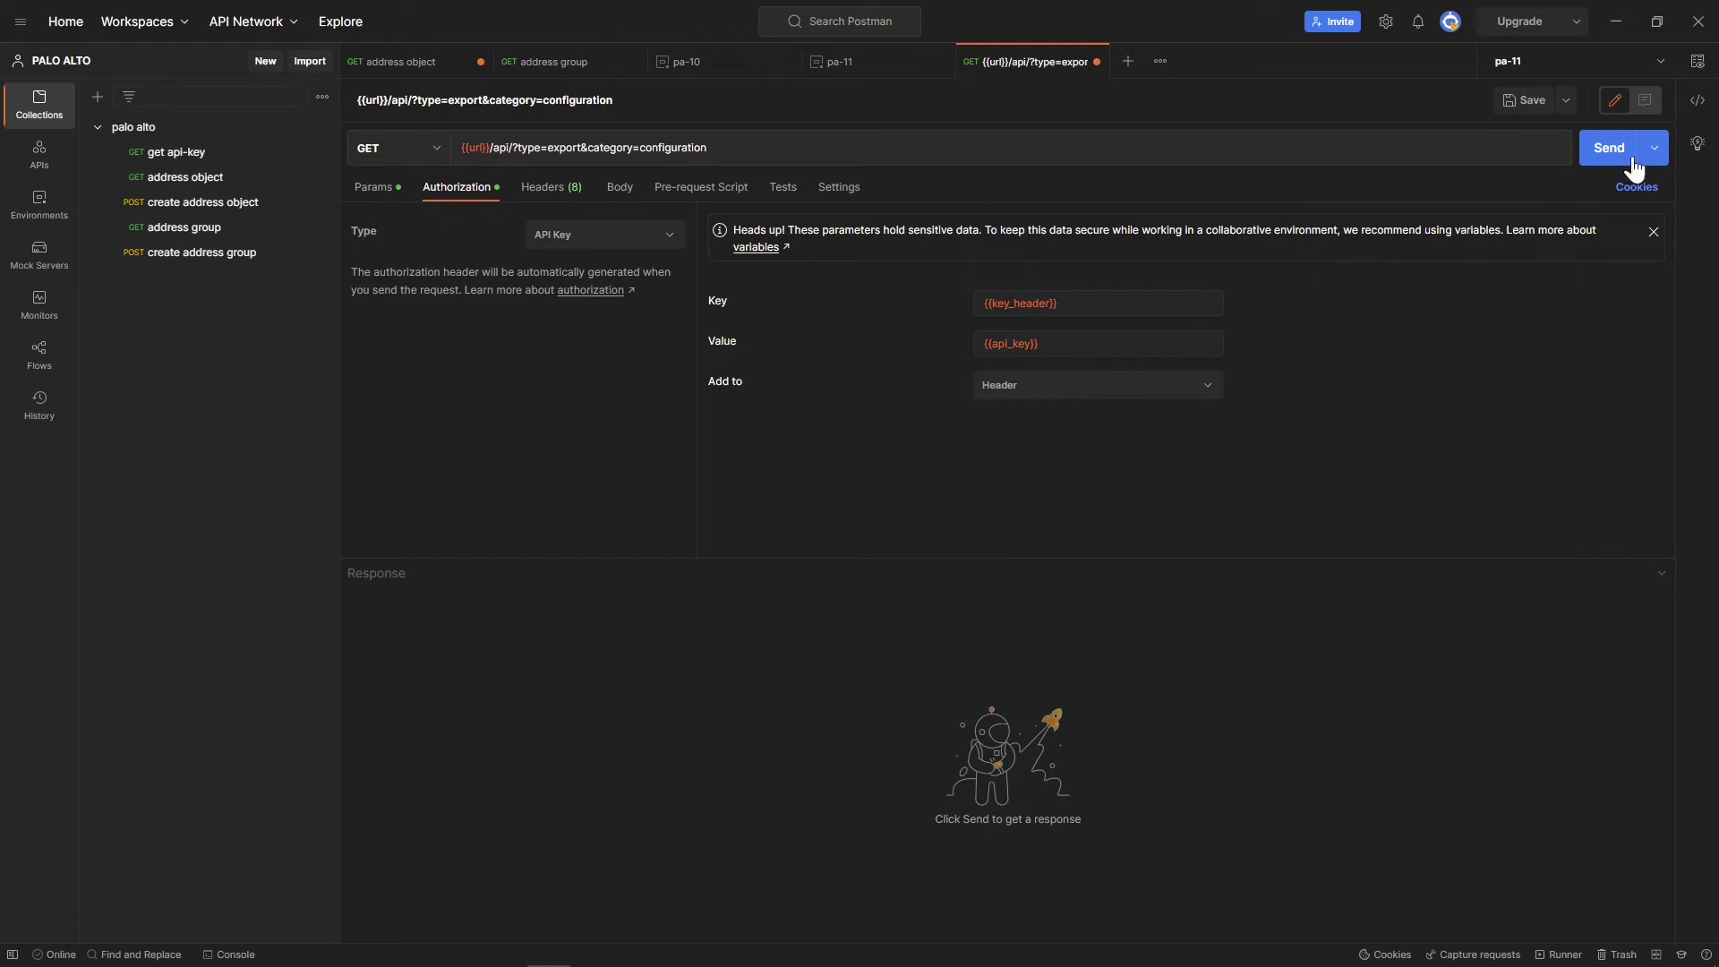
click(1608, 150)
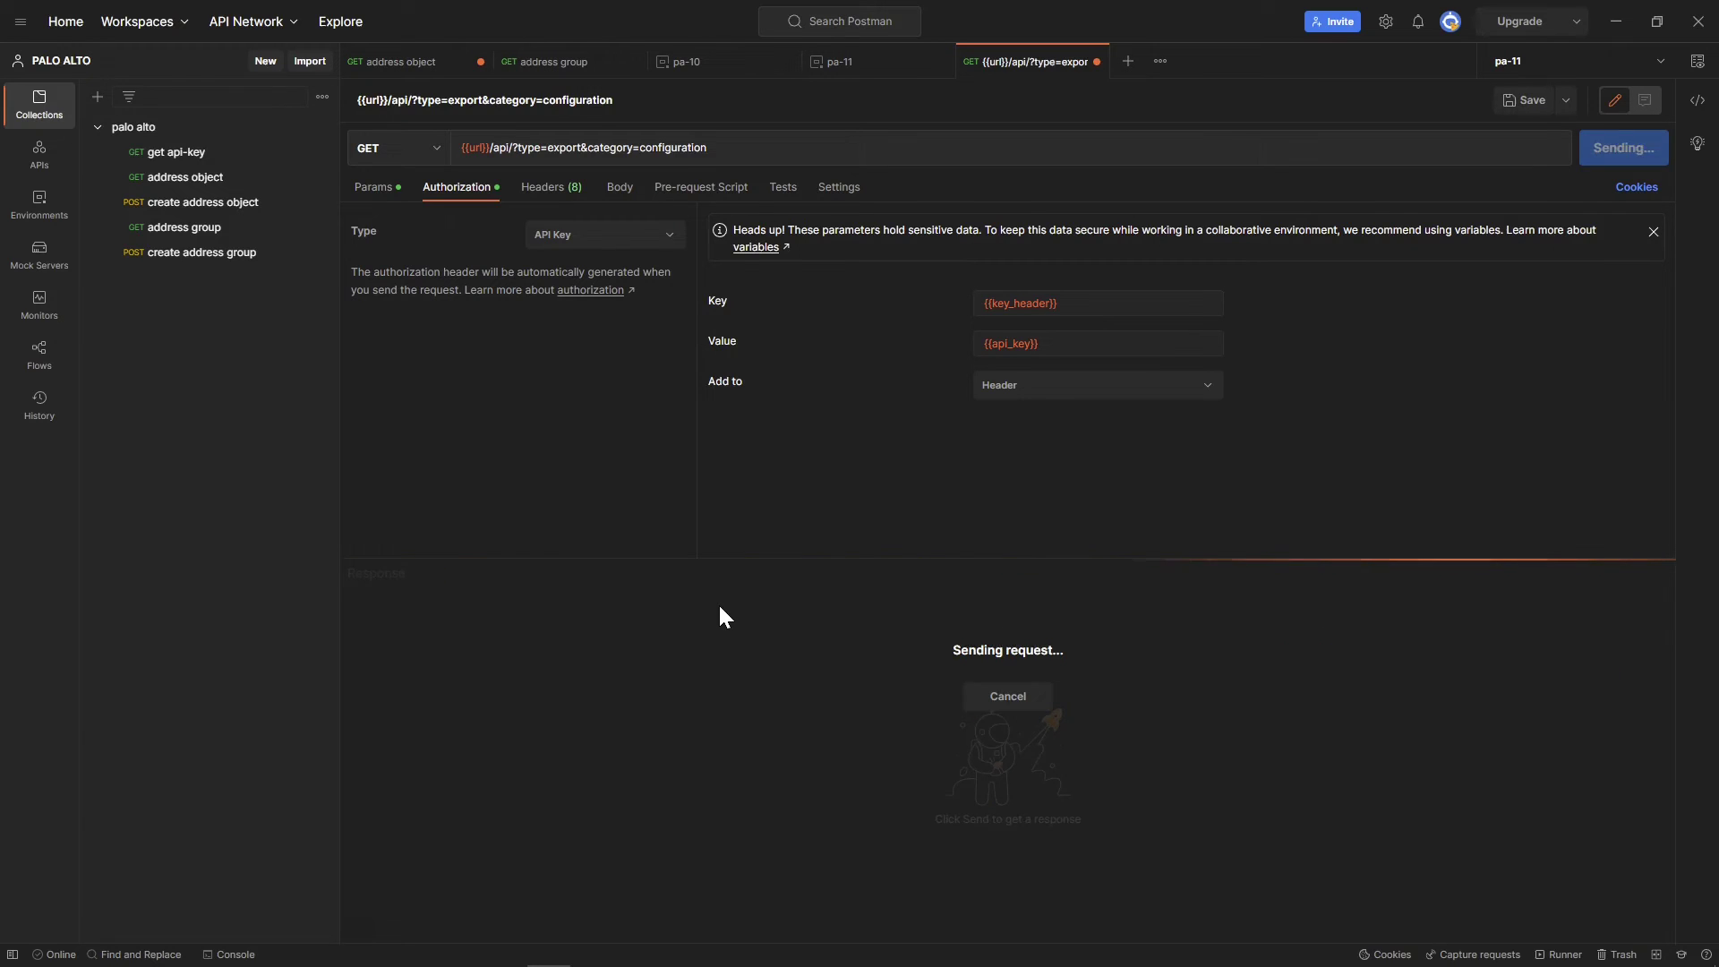
scroll(1001, 786, down, 3)
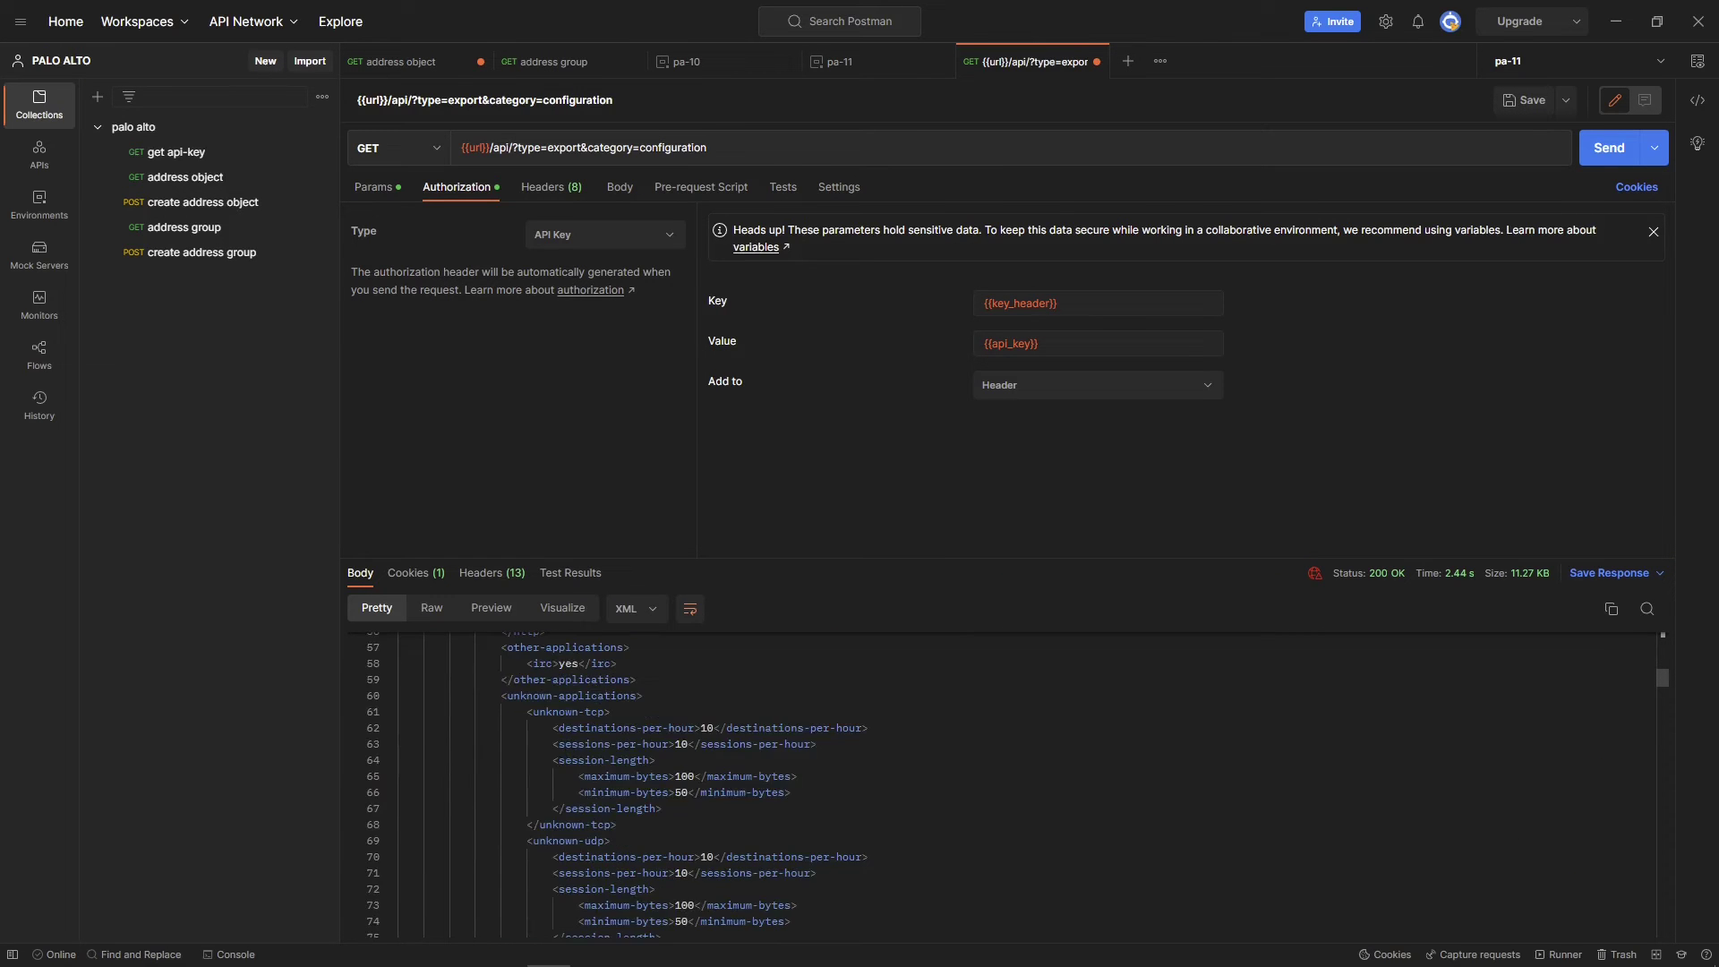
scroll(1001, 786, up, 3)
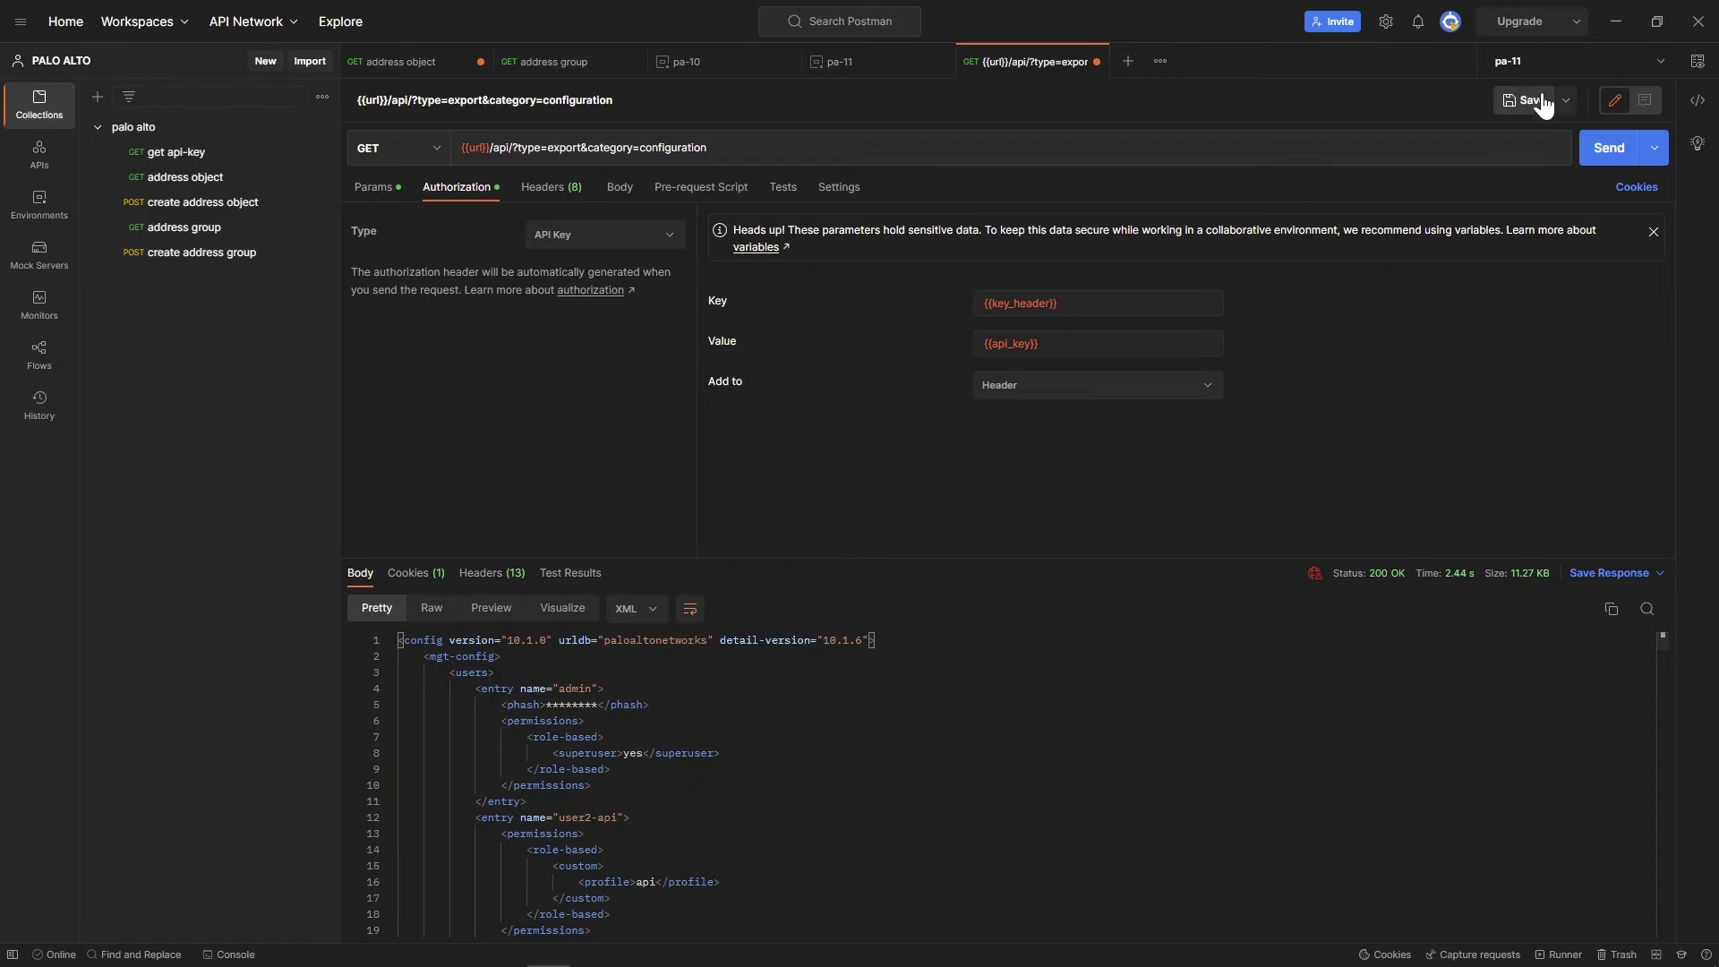
Select the pa-10 environment and resend the configuration export request
click(1662, 71)
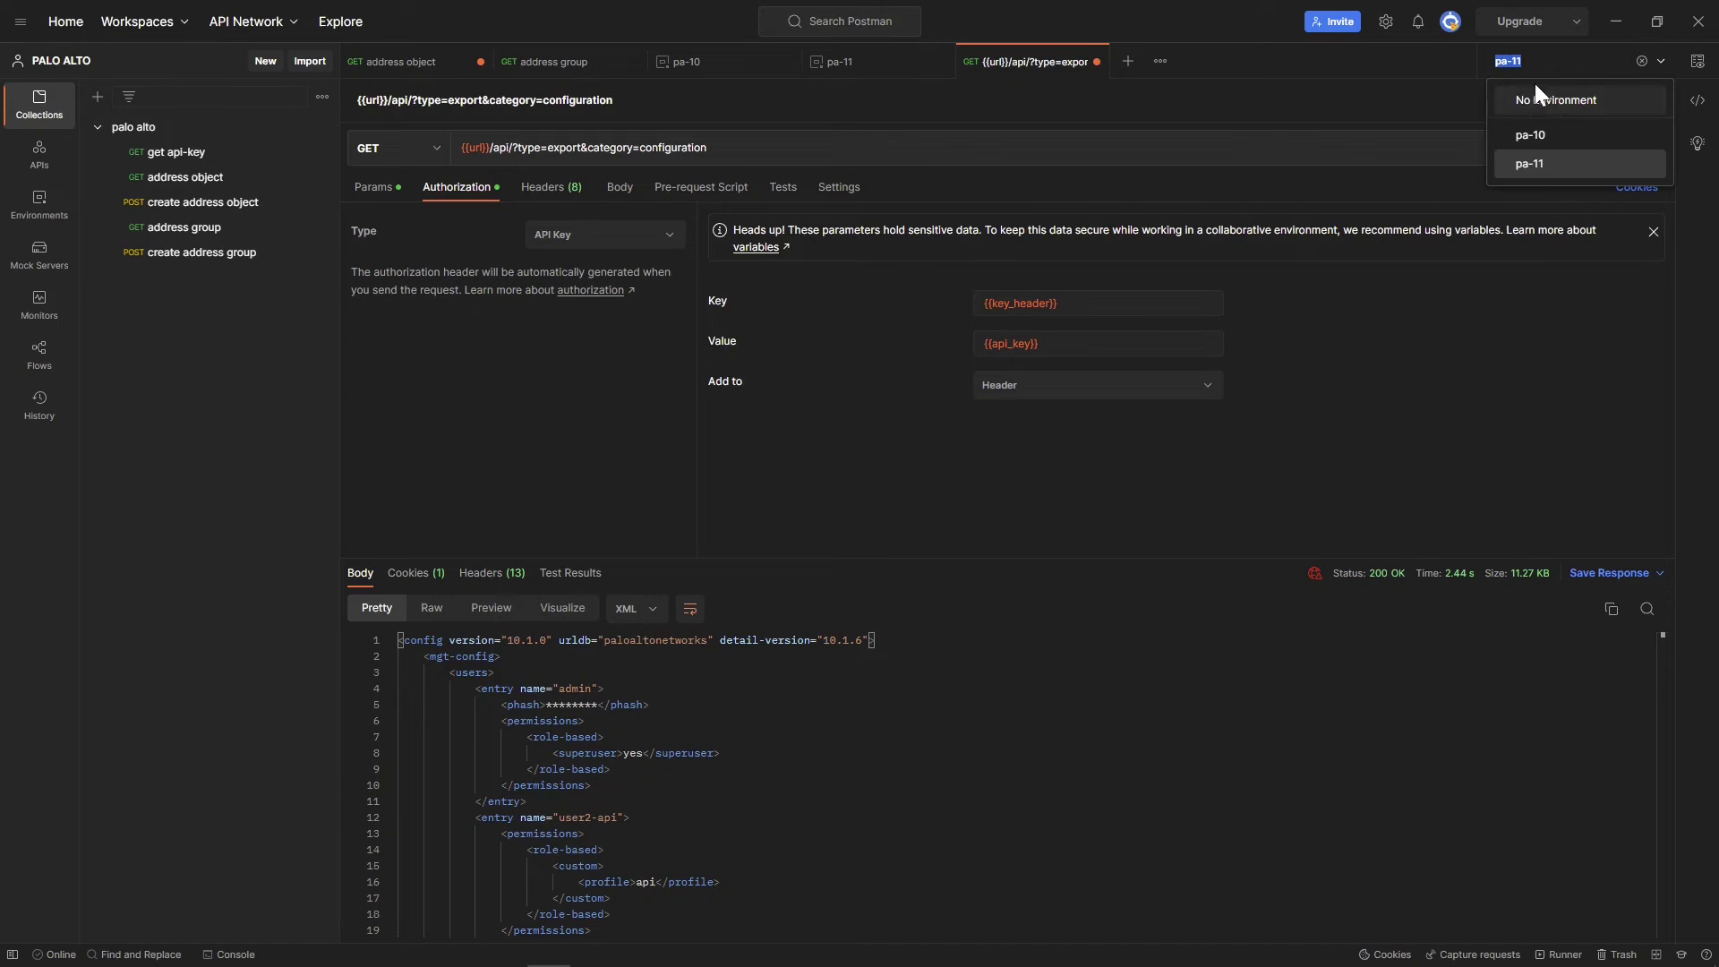
click(1534, 130)
click(1607, 150)
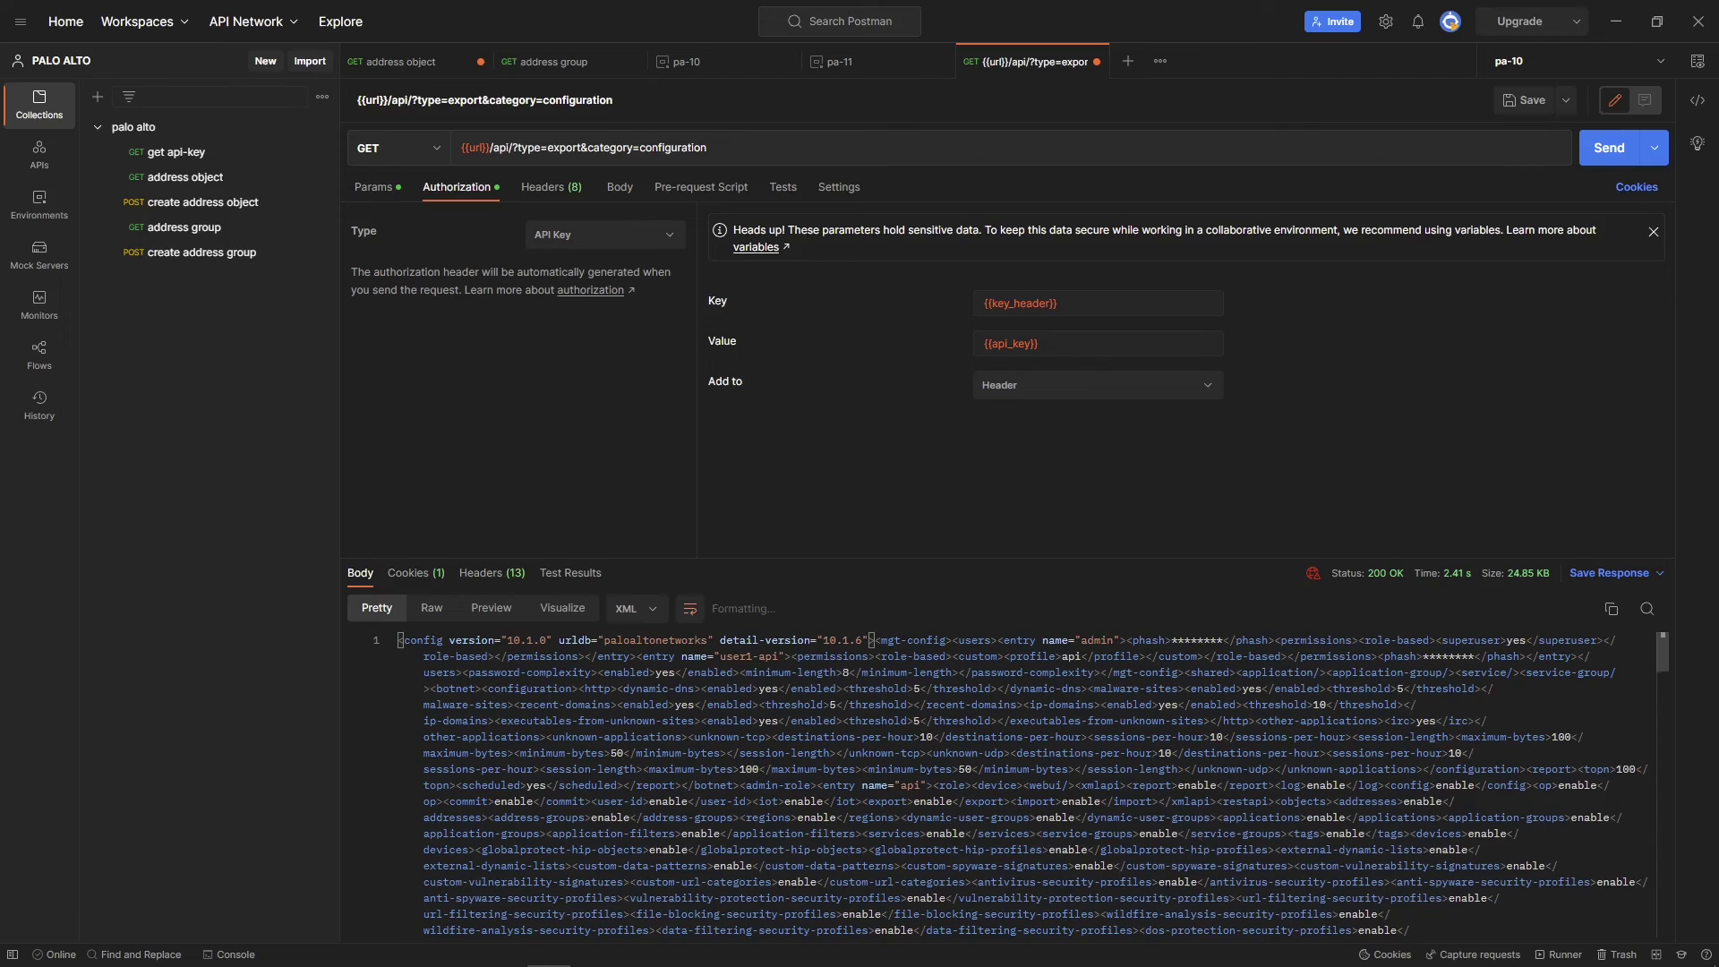
scroll(1034, 785, down, 2)
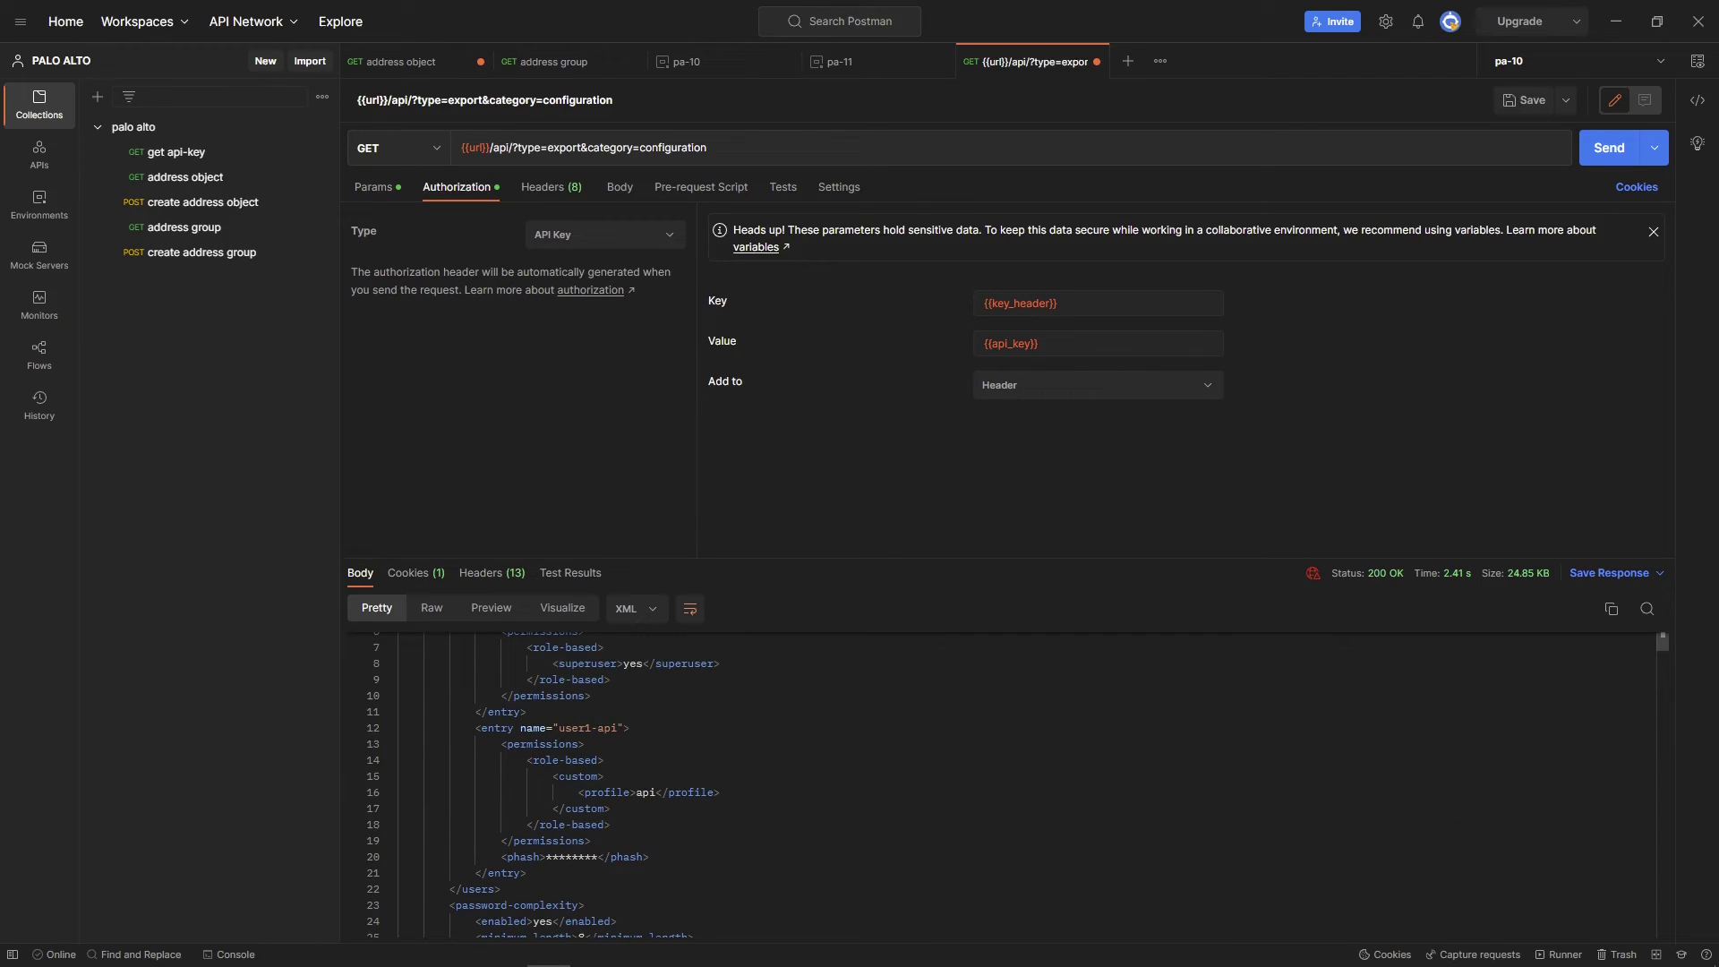
Send the API key as Query Params and resend the export, getting 403 Invalid Credential
click(1102, 395)
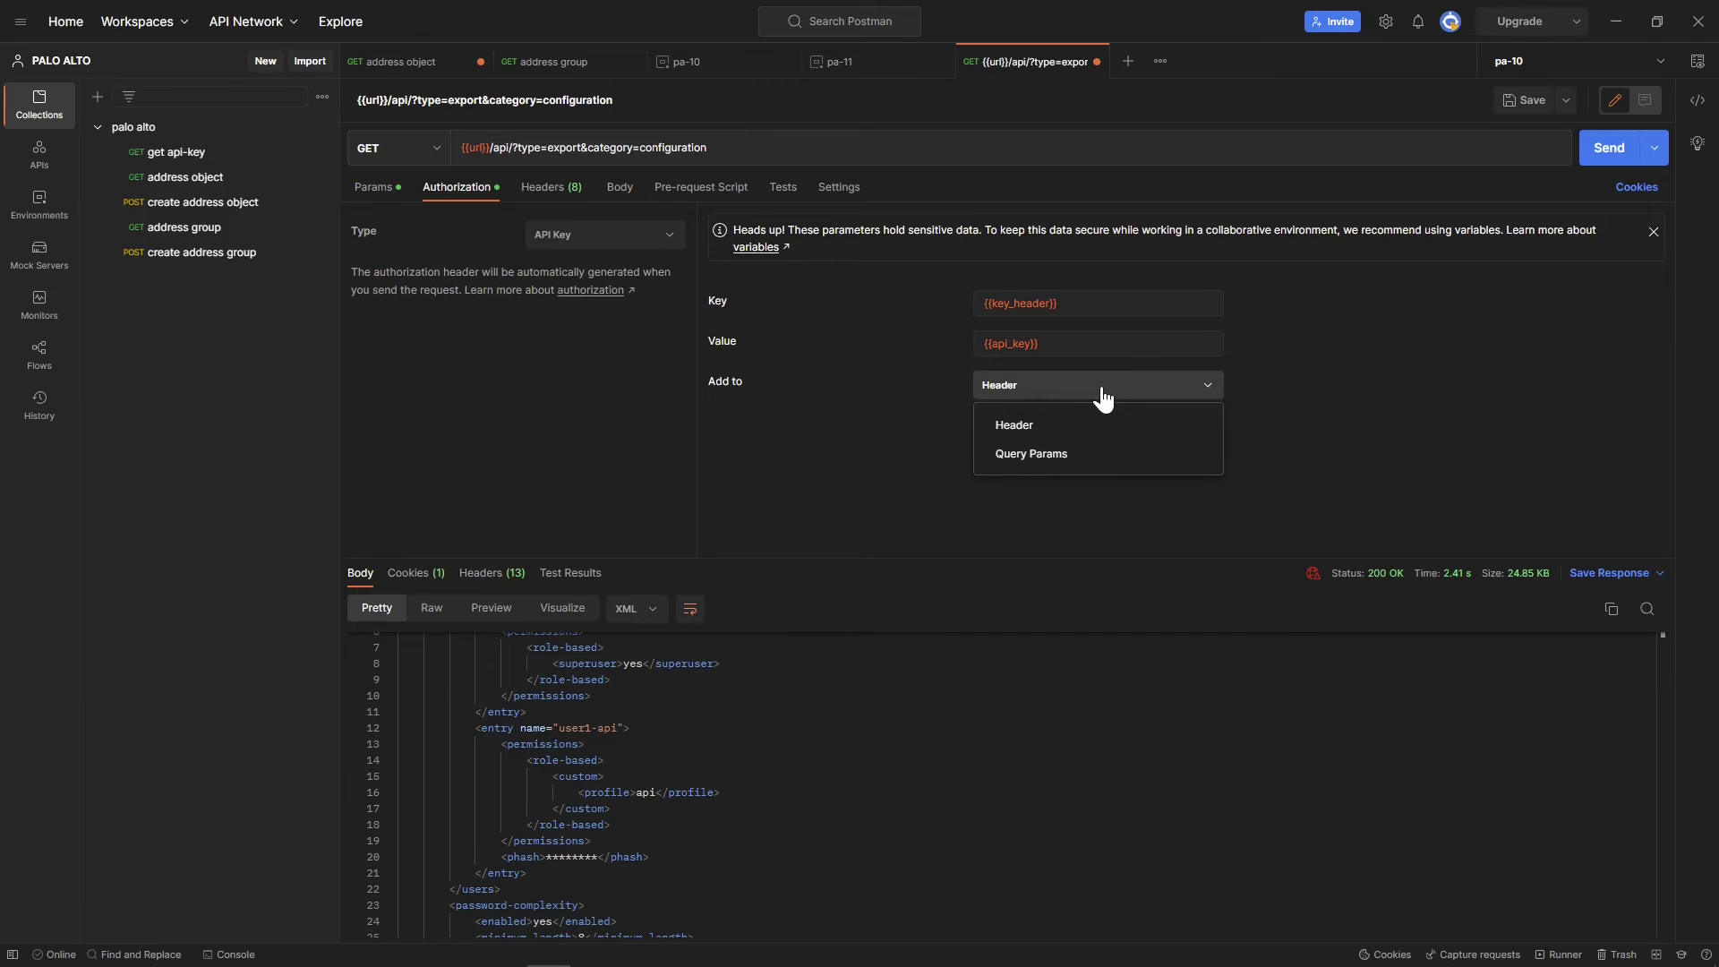
click(1020, 454)
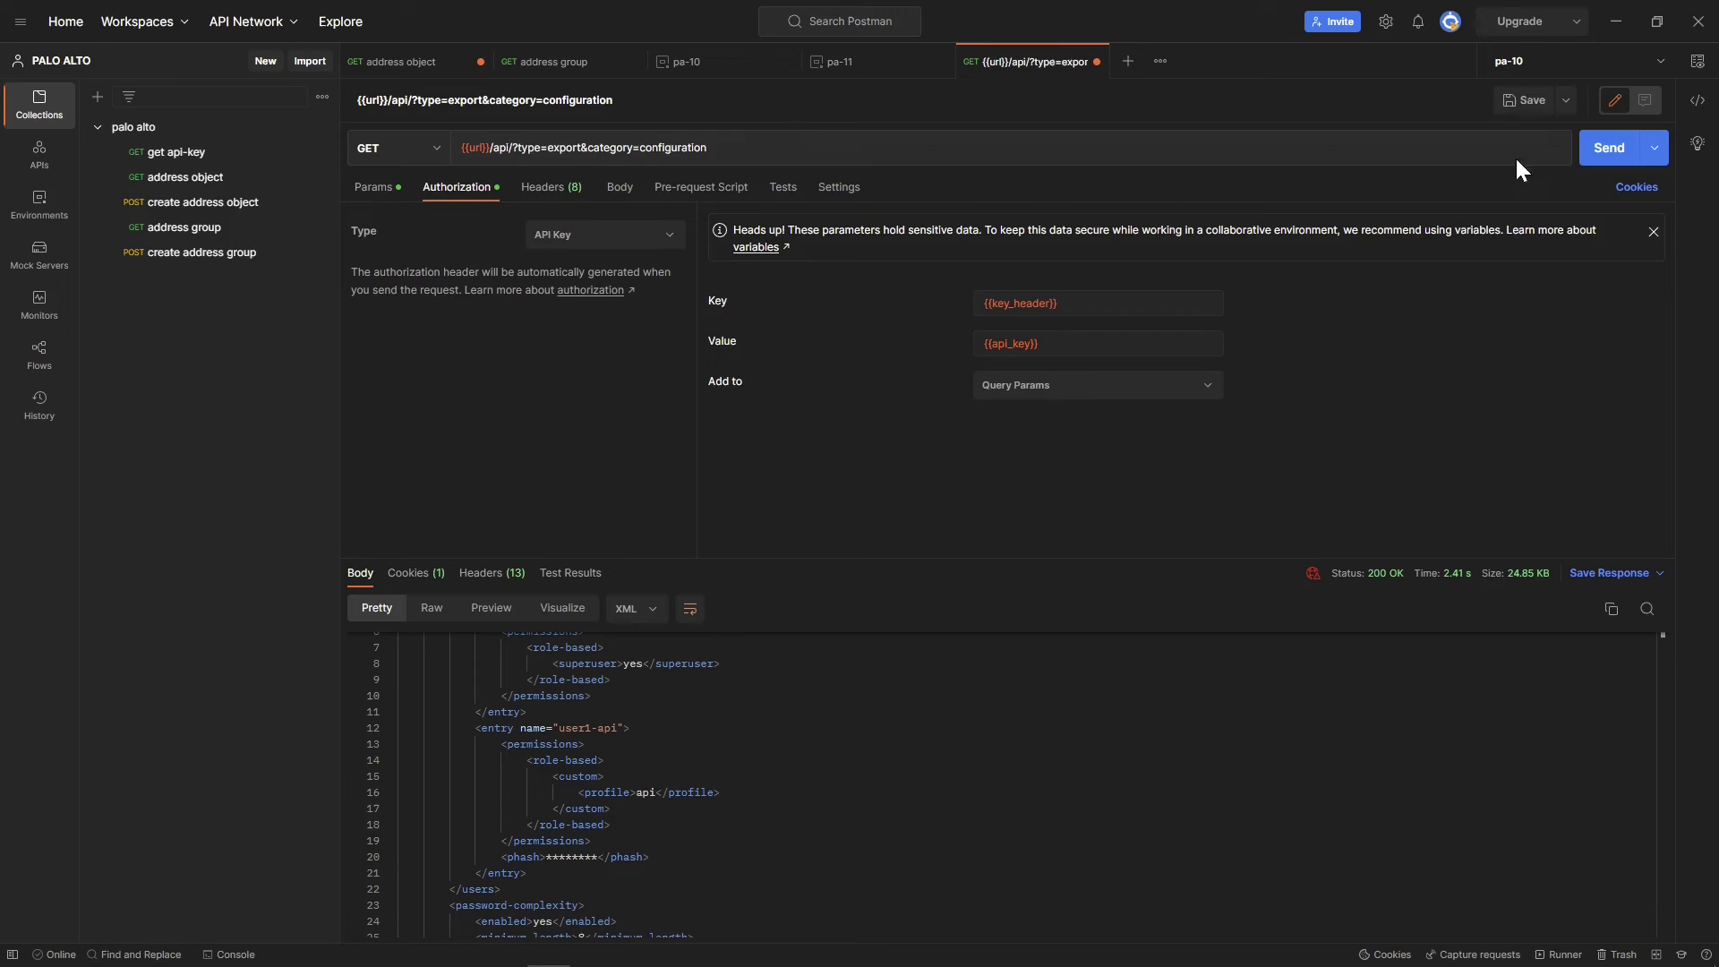
click(1607, 147)
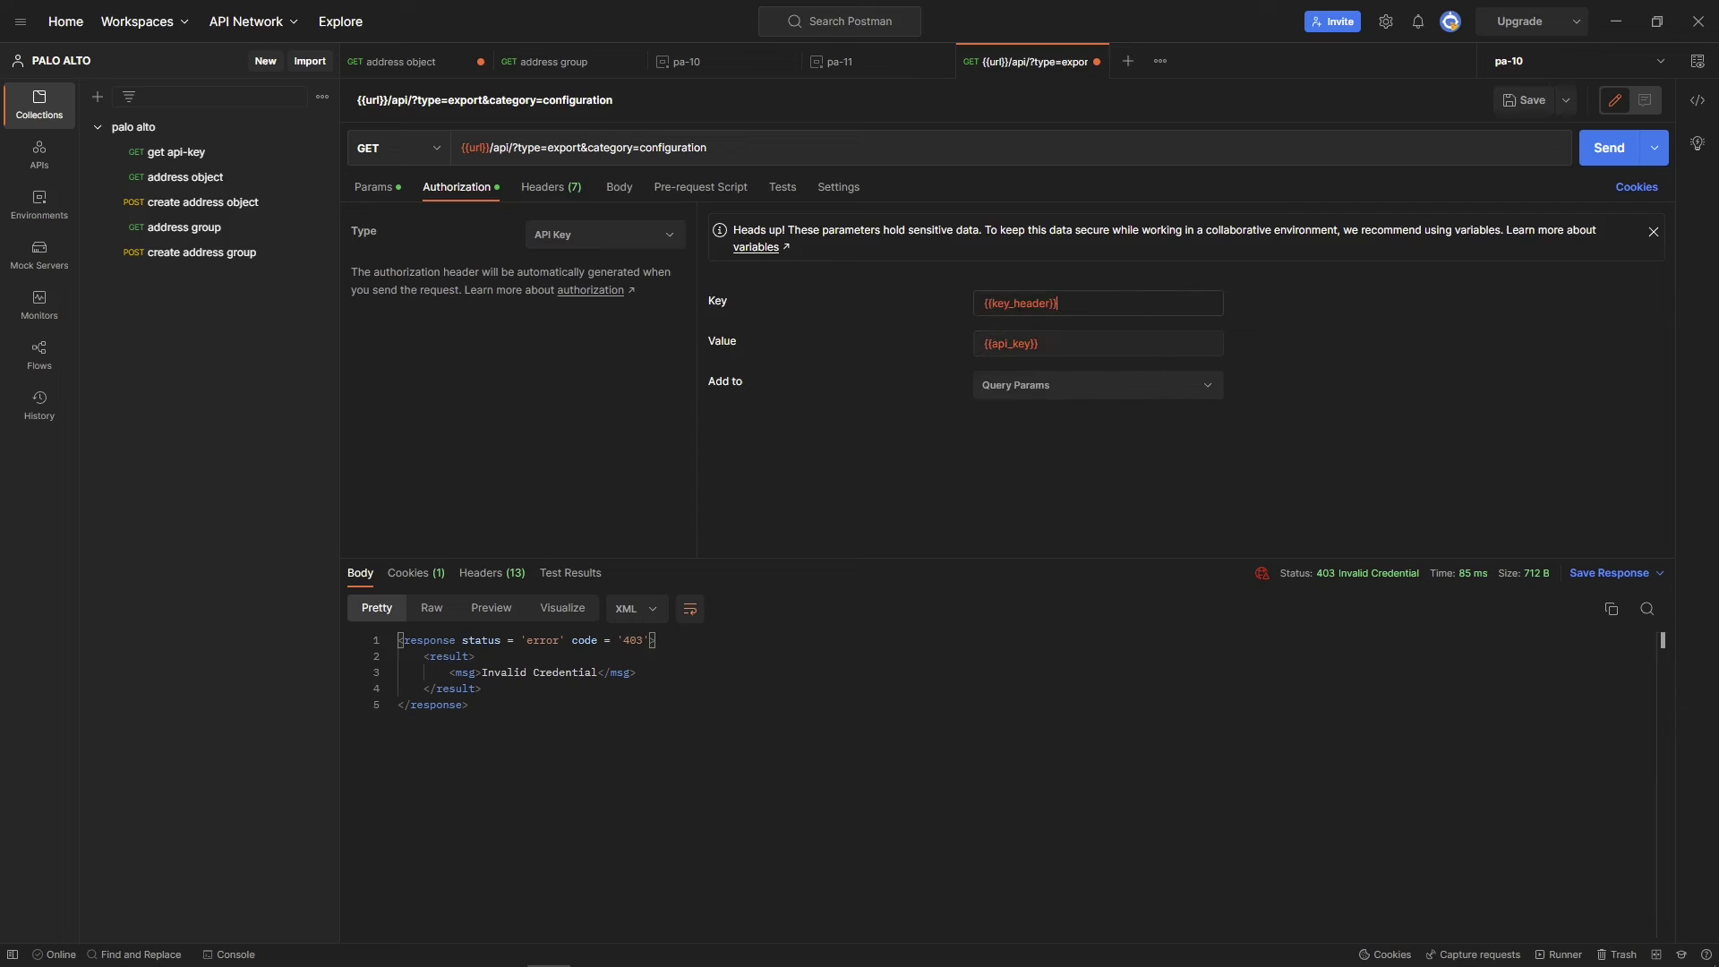
Replace the {{key_header}} parameter name with {{key}} and resend the export request
drag(985, 305, 1063, 306)
text({{)
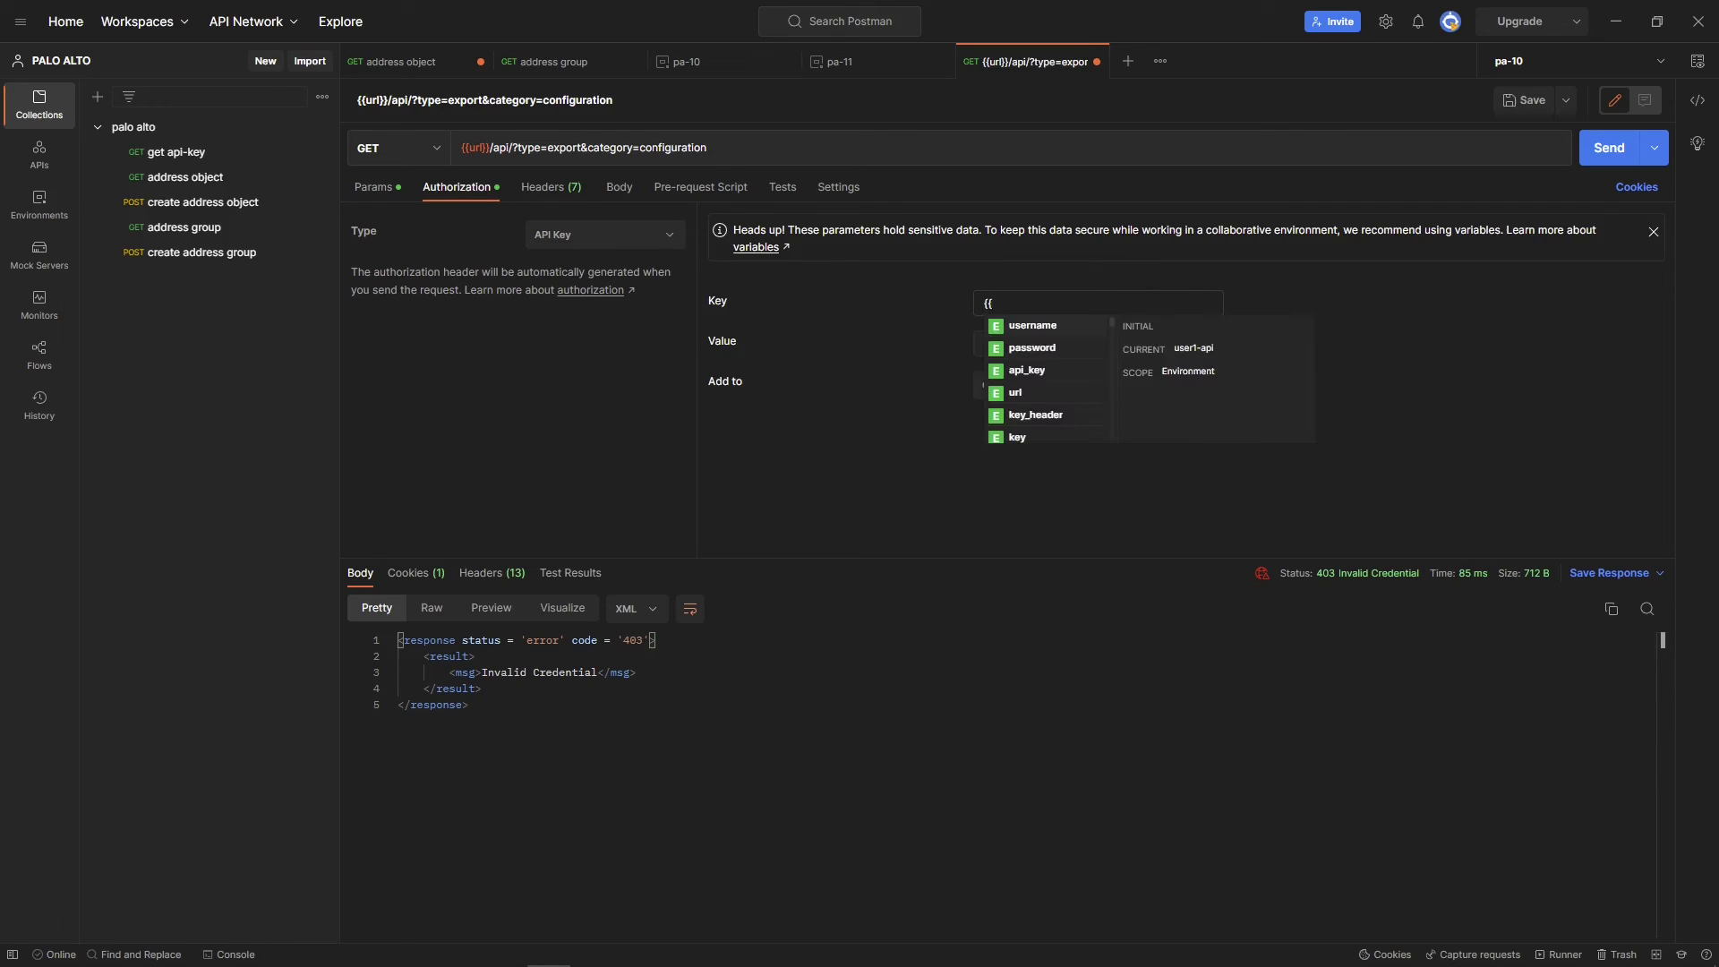
click(1017, 436)
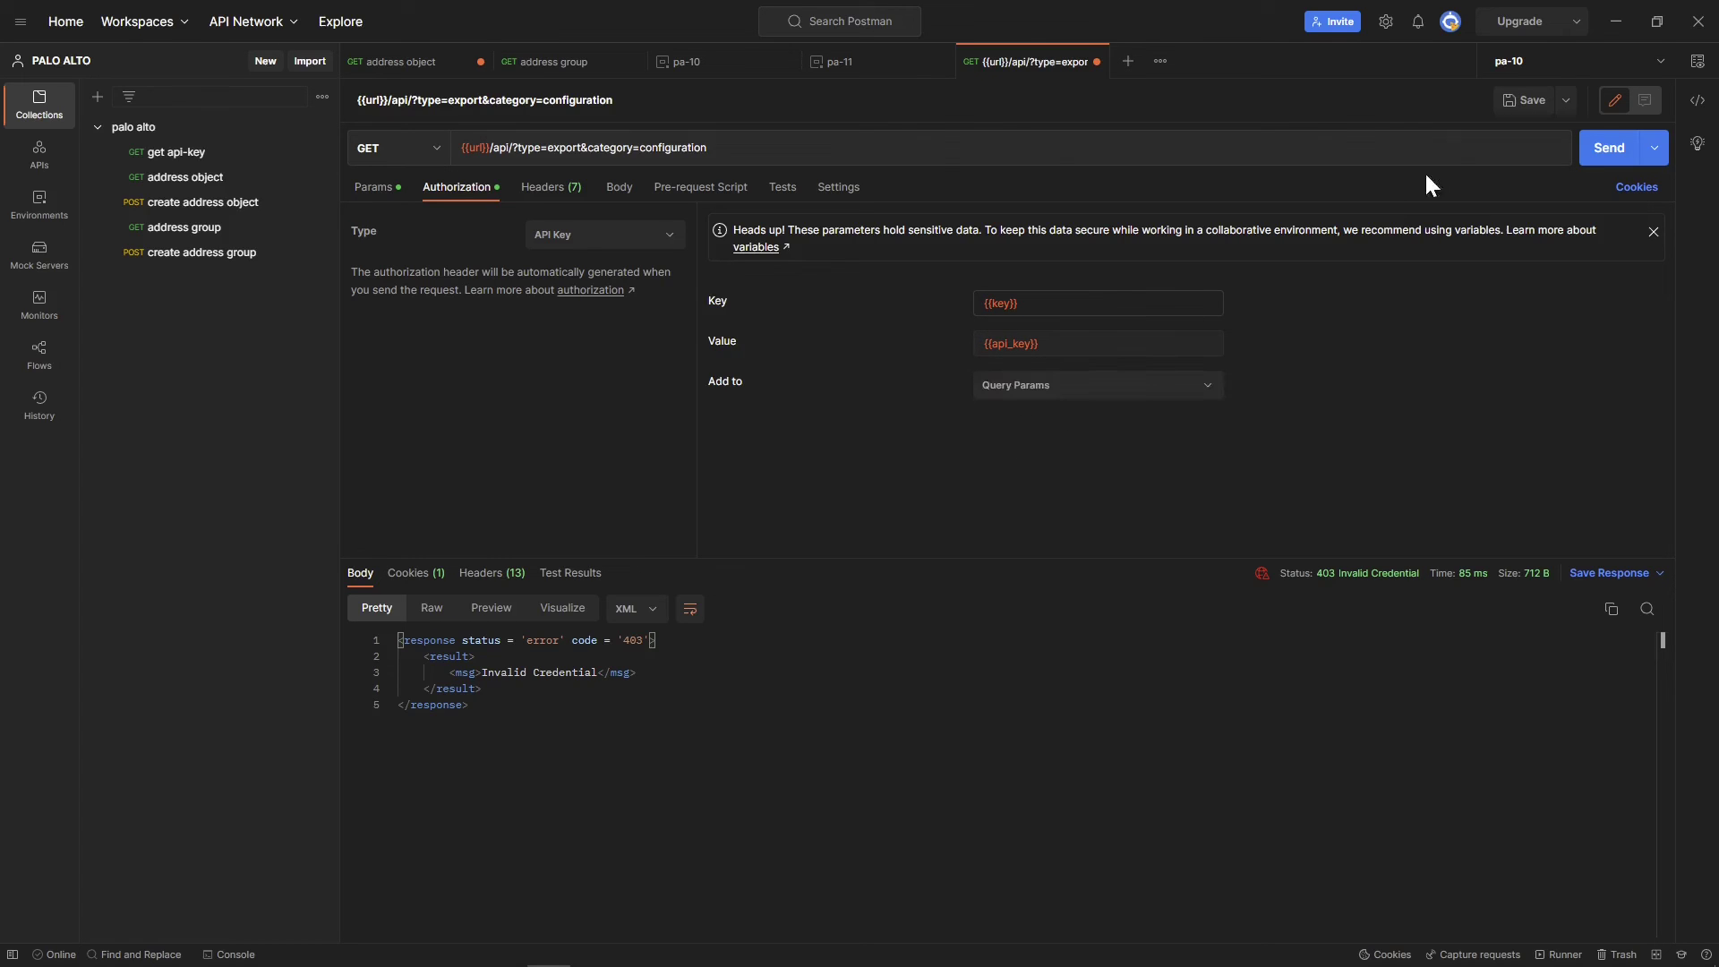
click(1609, 148)
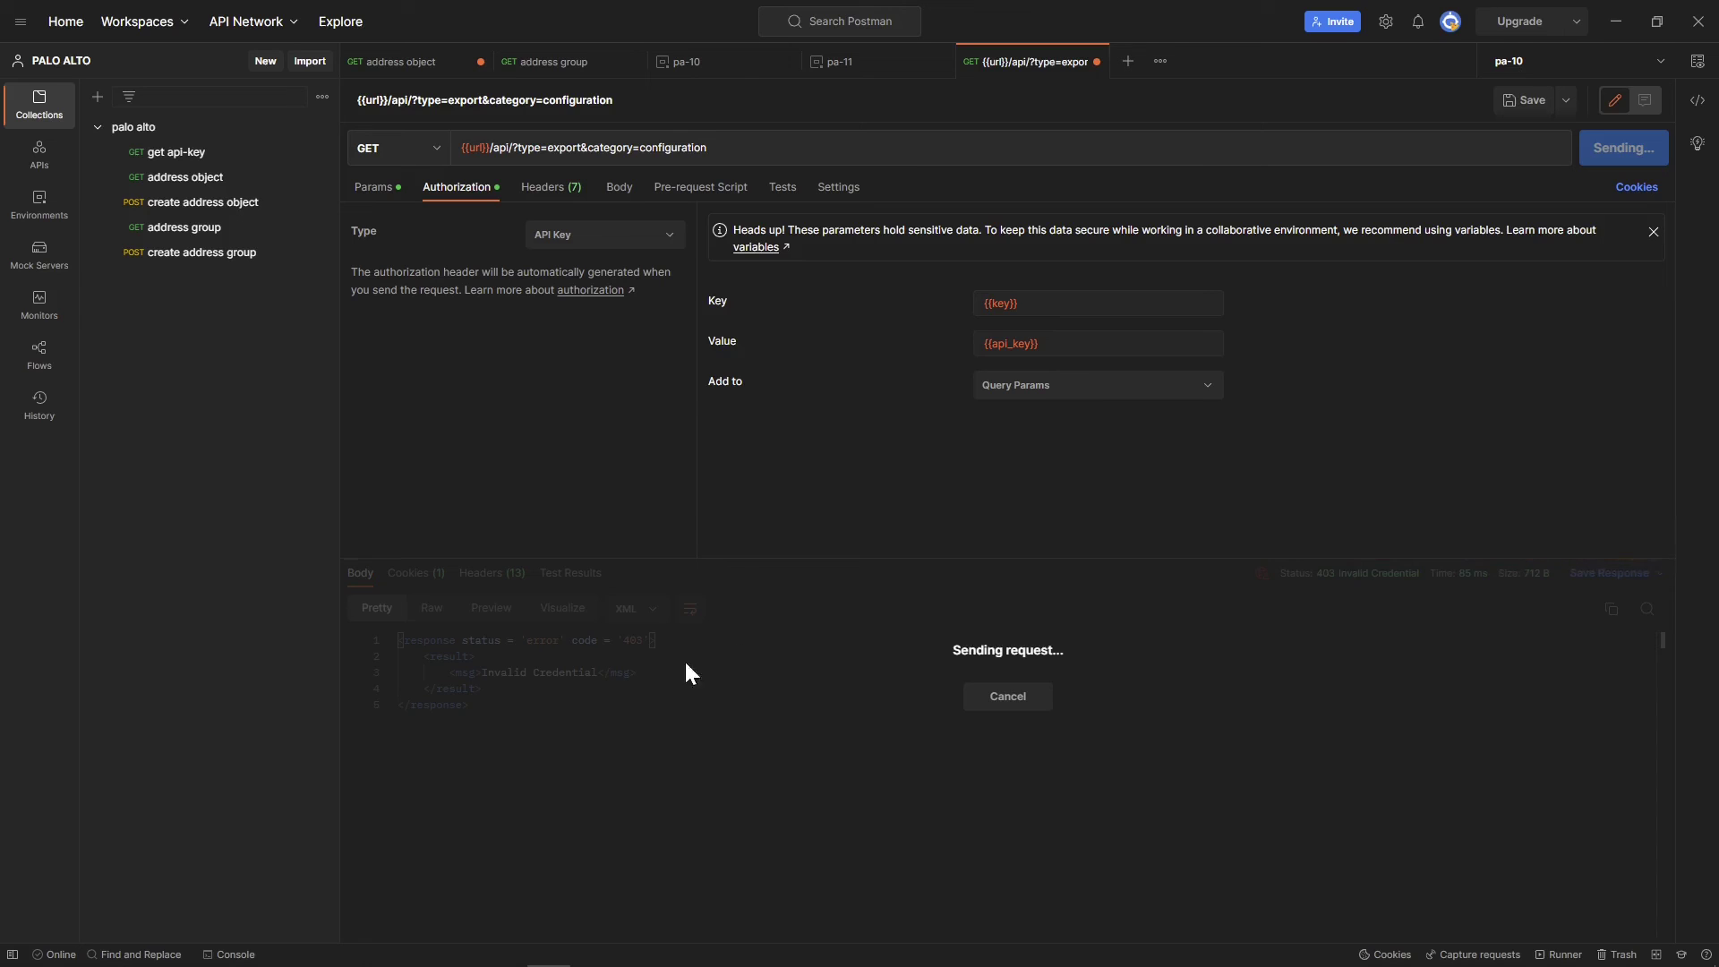